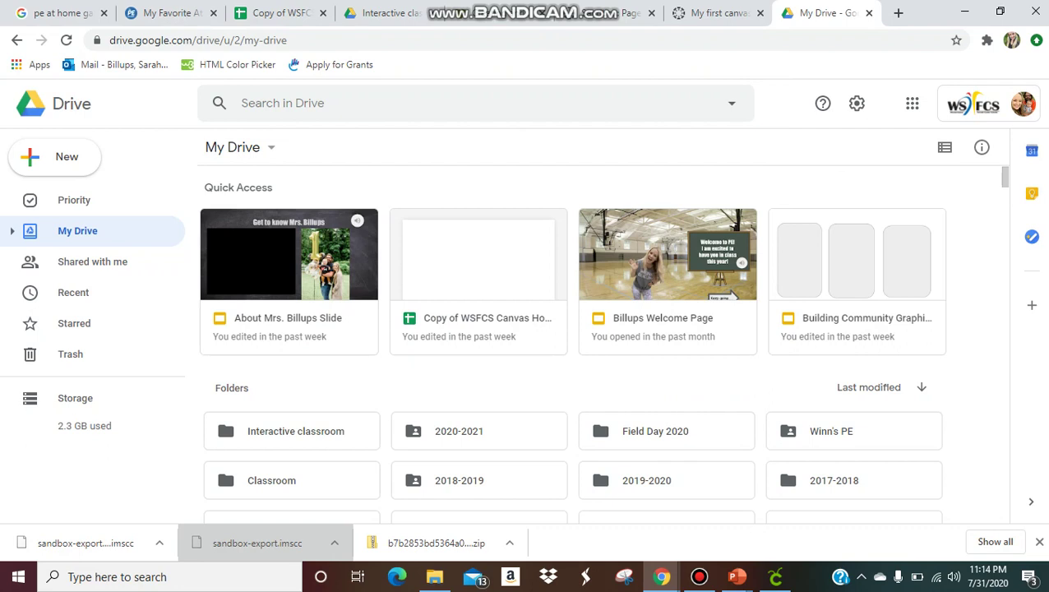
- Create a new blank Google Slides presentation from Drive
left_click(61, 157)
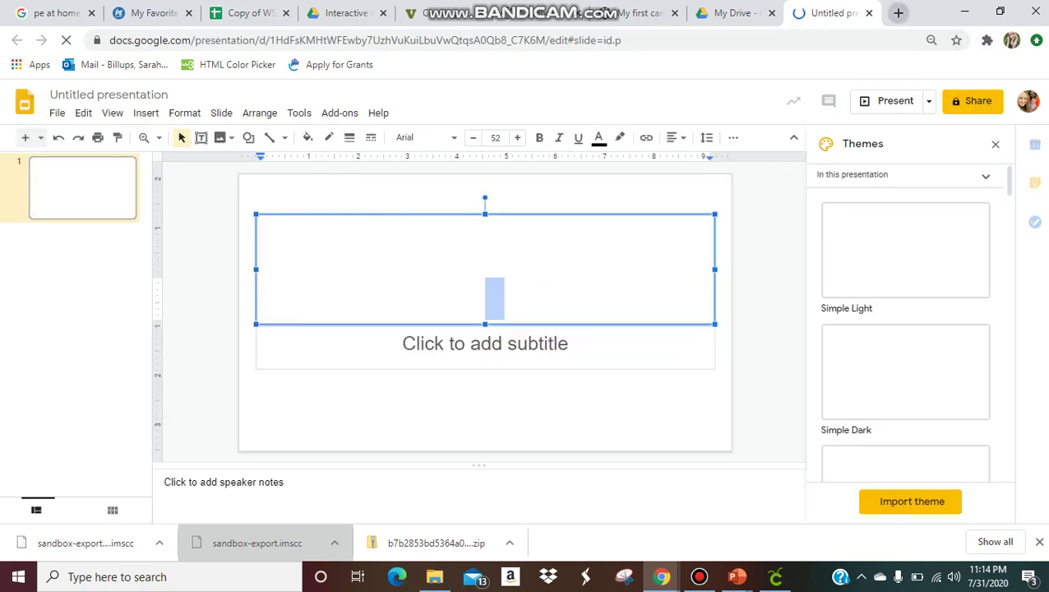
- Open the Bitmoji website in a new browser tab
left_click(898, 13)
type("bit")
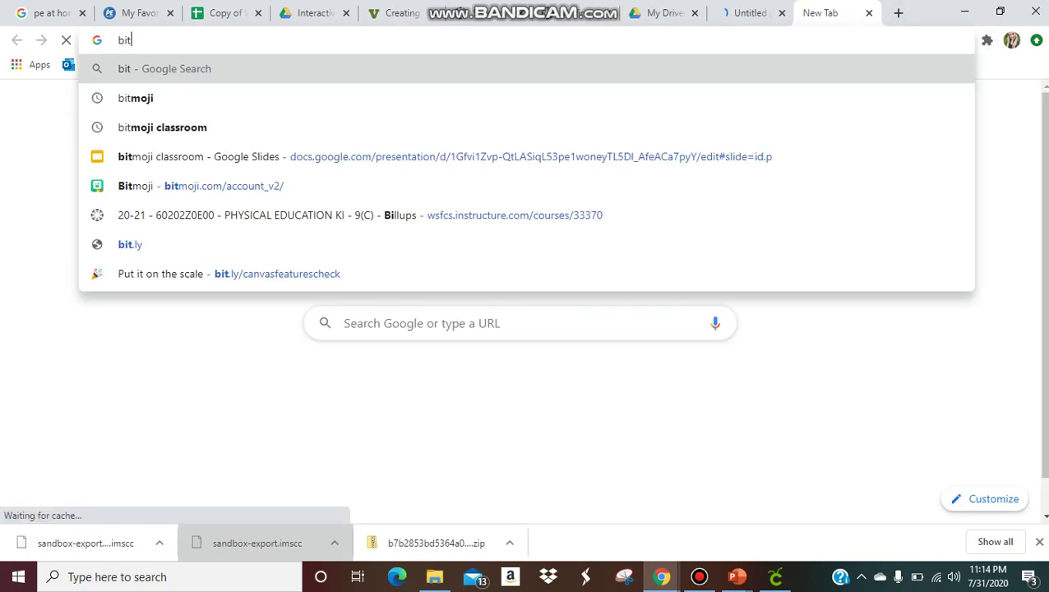
left_click(135, 127)
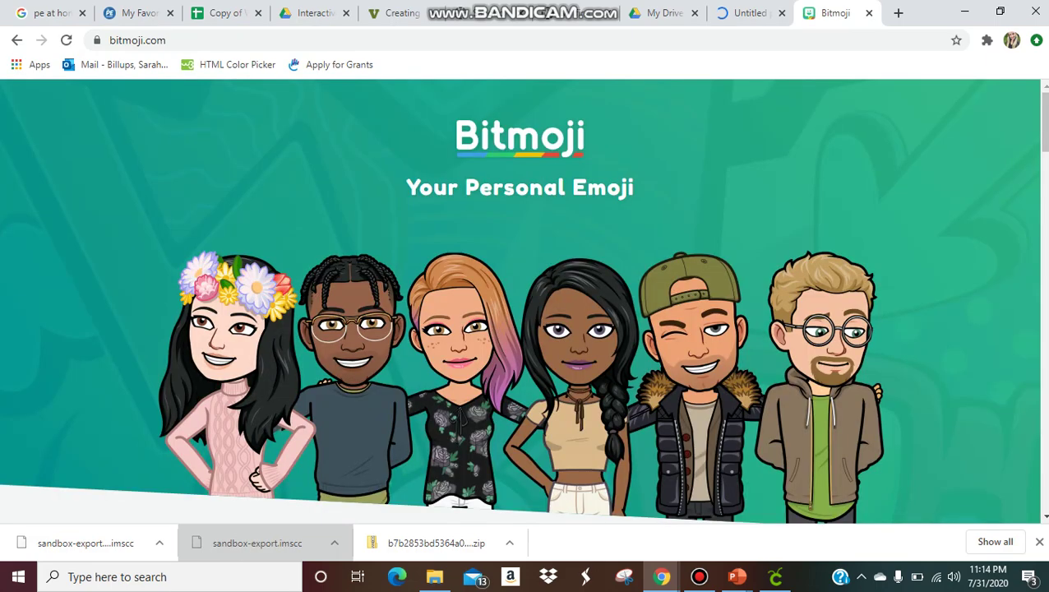
- Find Bitmoji for Chrome on the site, view its Chrome Web Store page and check the browser's extensions
scroll(523, 301, "down", 5)
scroll(523, 301, "up", 5)
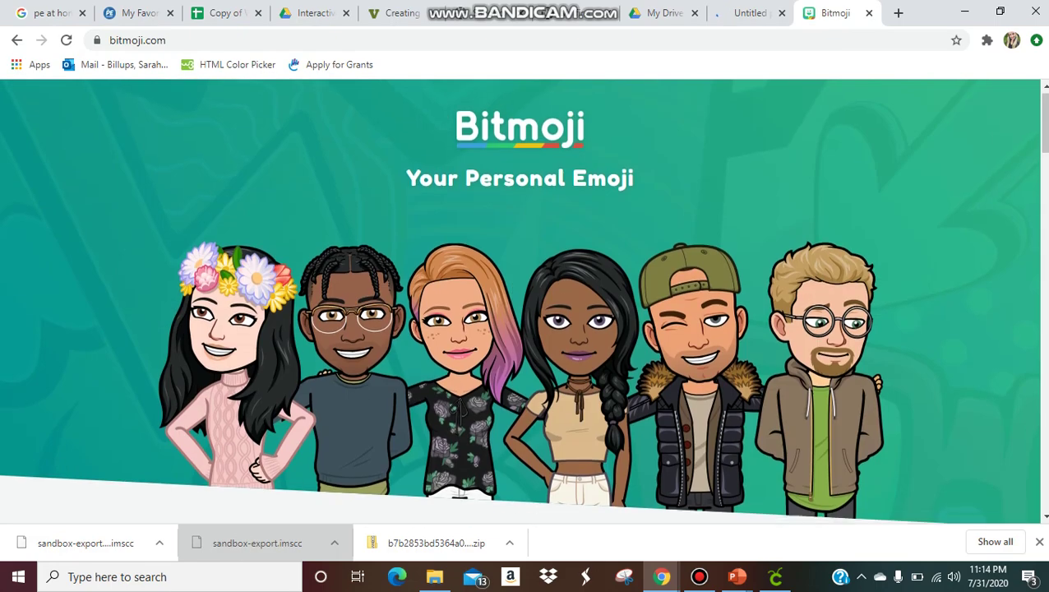
scroll(523, 301, "down", 10)
scroll(523, 301, "down", 3)
scroll(522, 301, "down", 20)
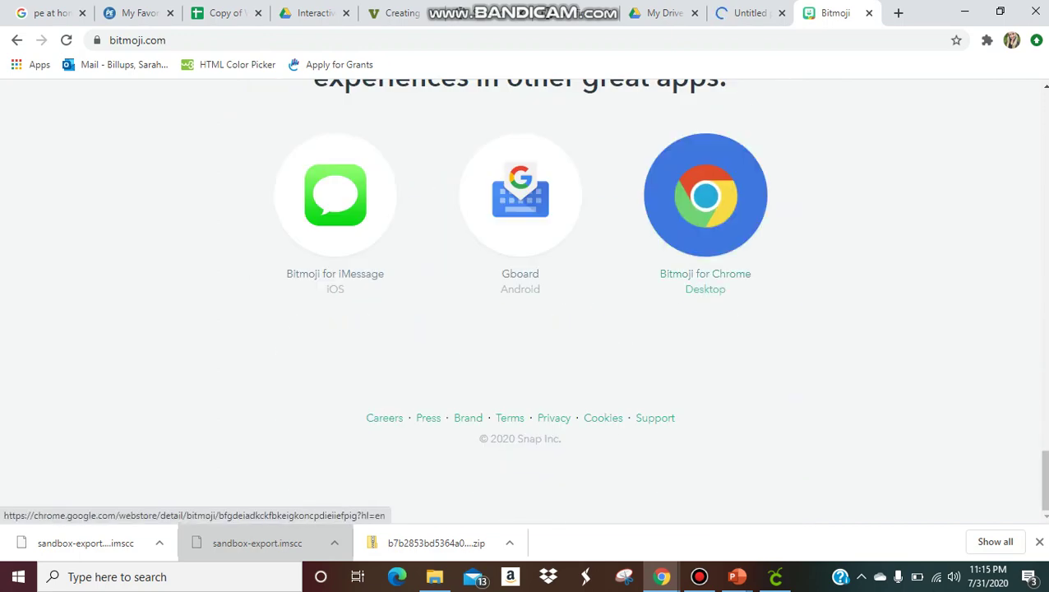
left_click(705, 194)
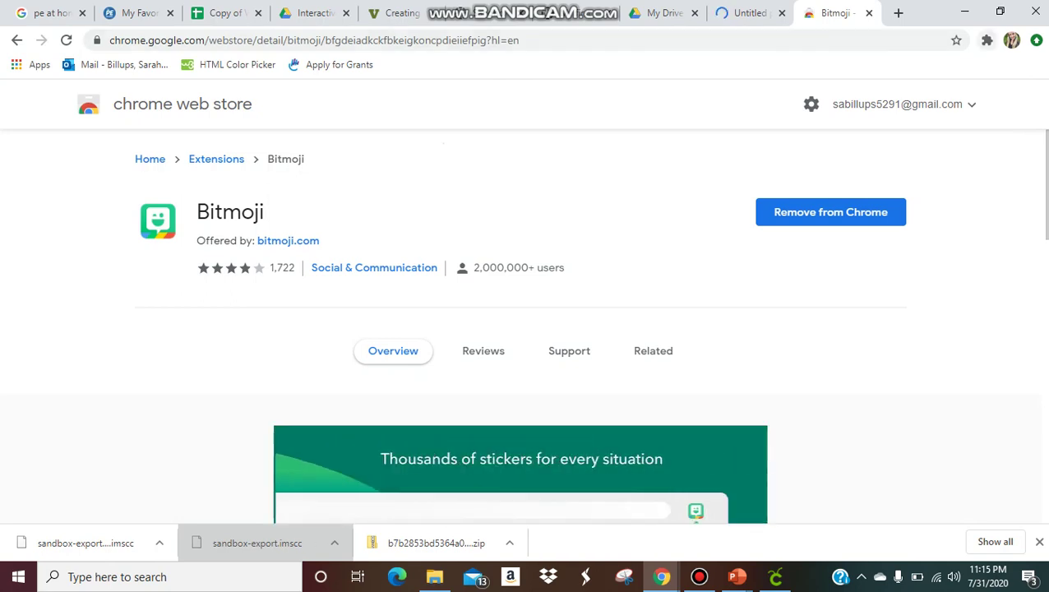
left_click(987, 40)
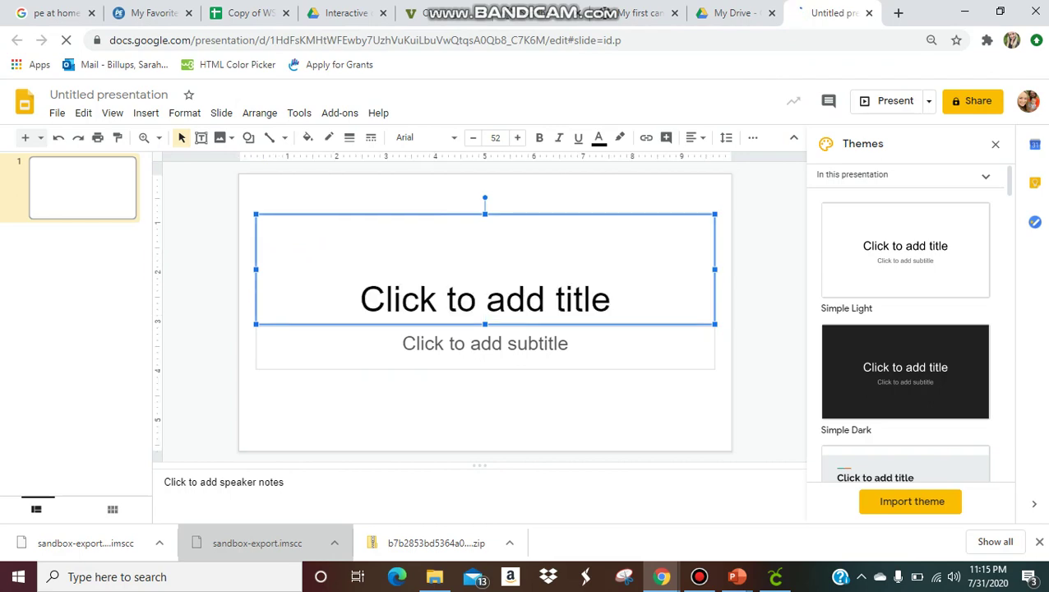
- Delete the title and subtitle placeholders from the first slide and close the theme choices
key("Delete")
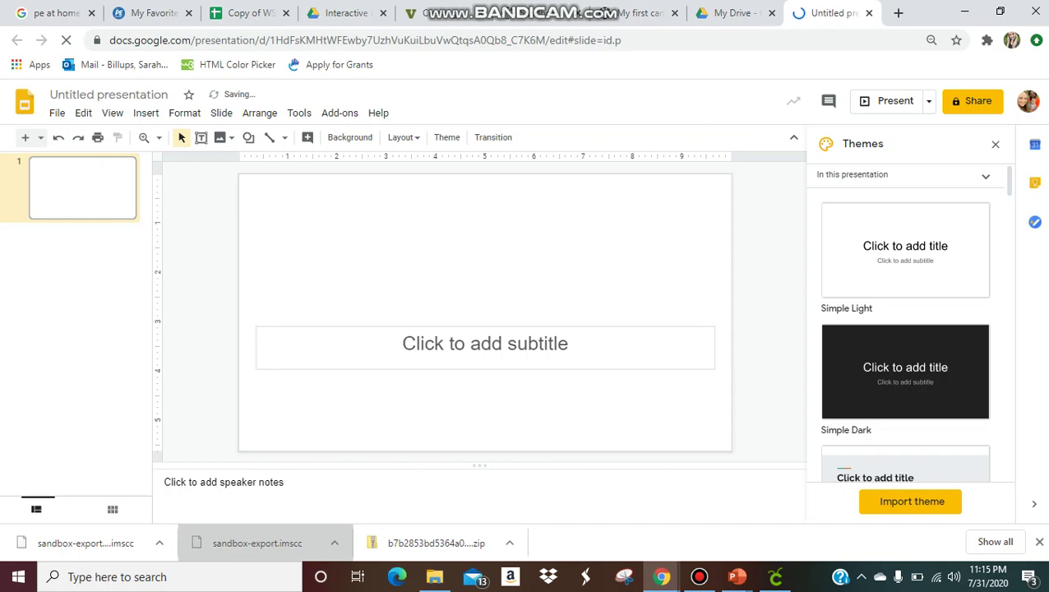
left_click(485, 344)
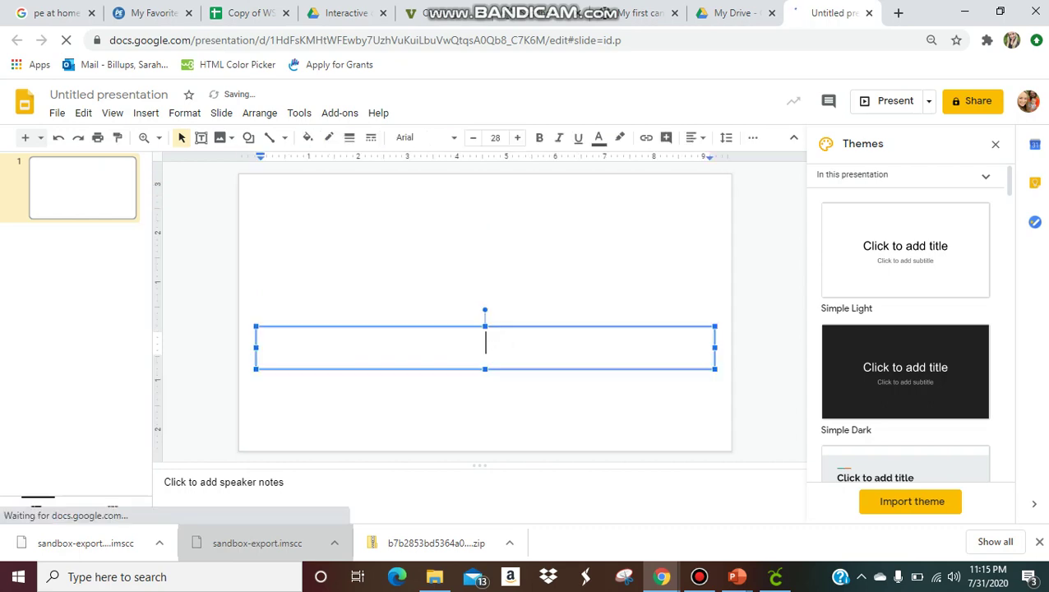
key("Escape")
key("Delete")
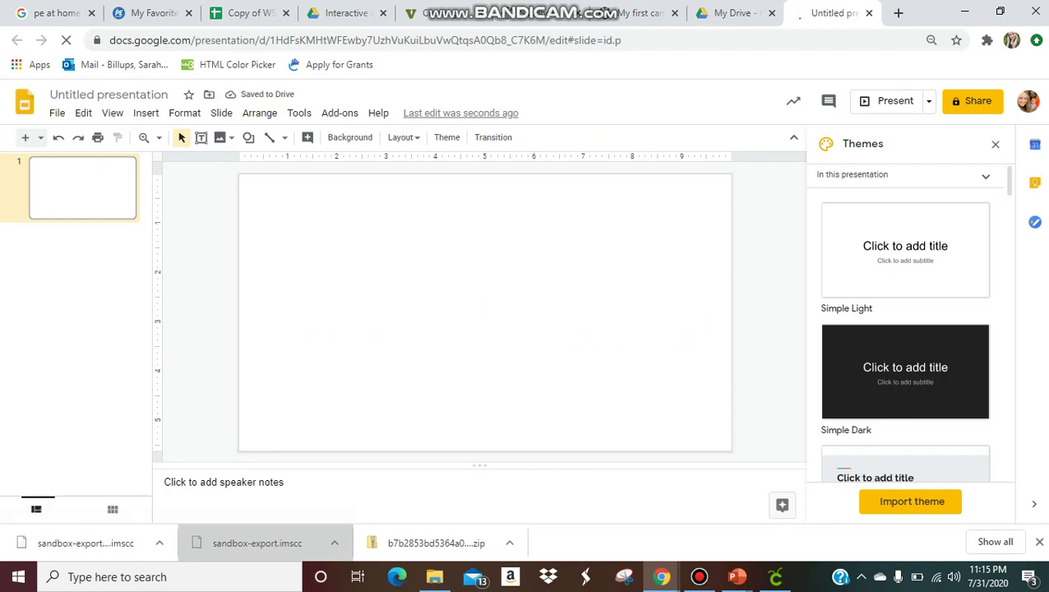
key("ctrl+plus")
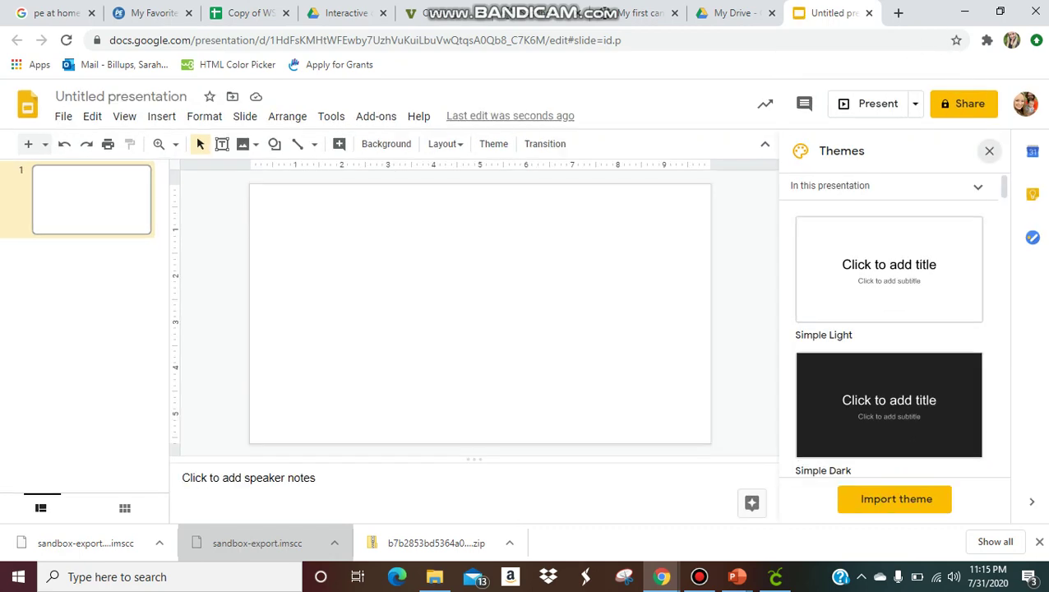
left_click(989, 151)
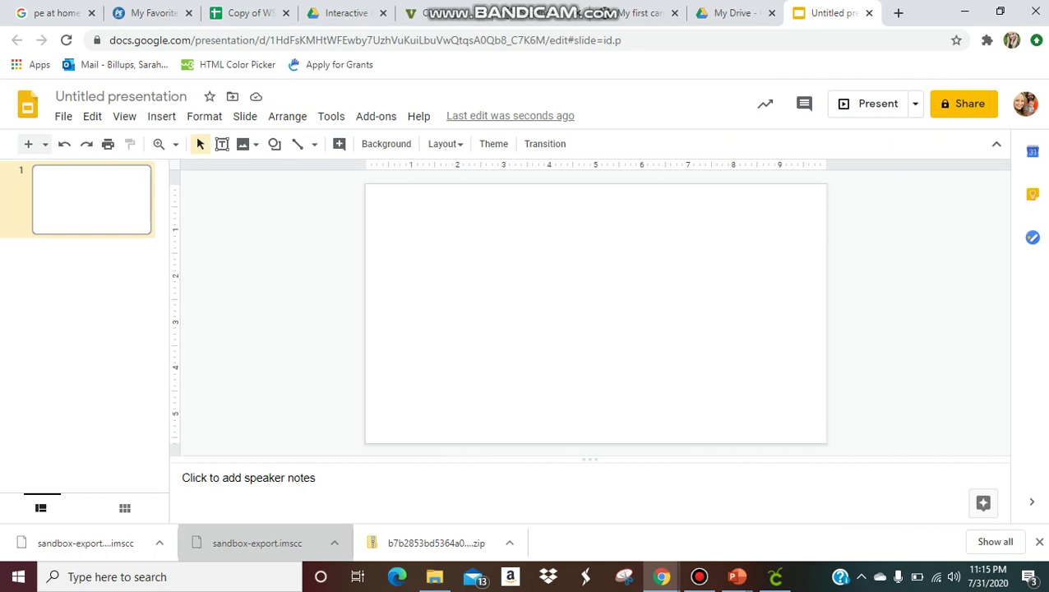
- Start changing the slide background to an image and search Google Images for "floor and wall background"
right_click(704, 189)
key("Escape")
right_click(603, 190)
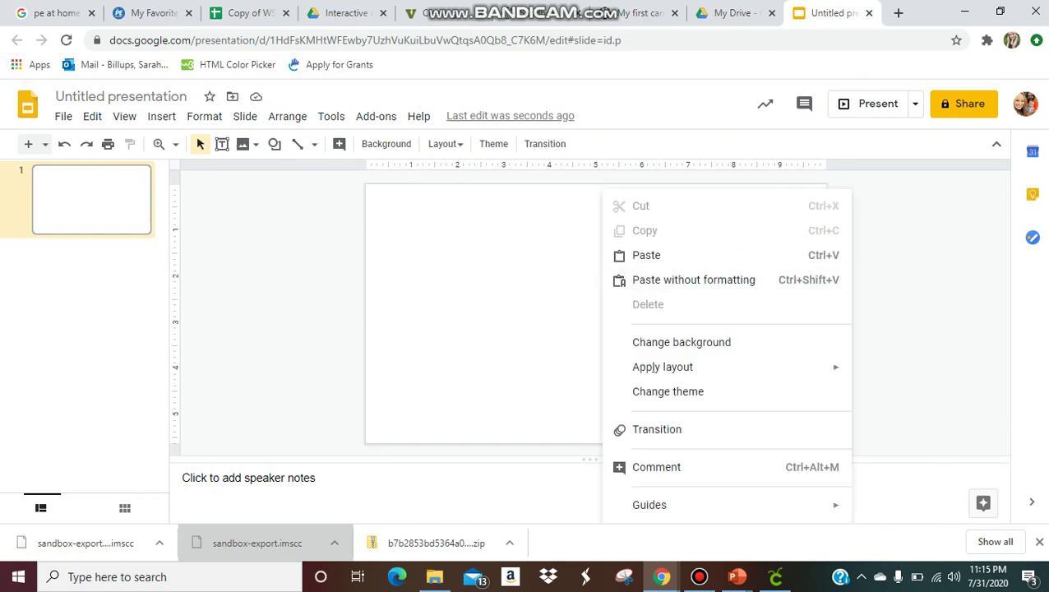
left_click(681, 342)
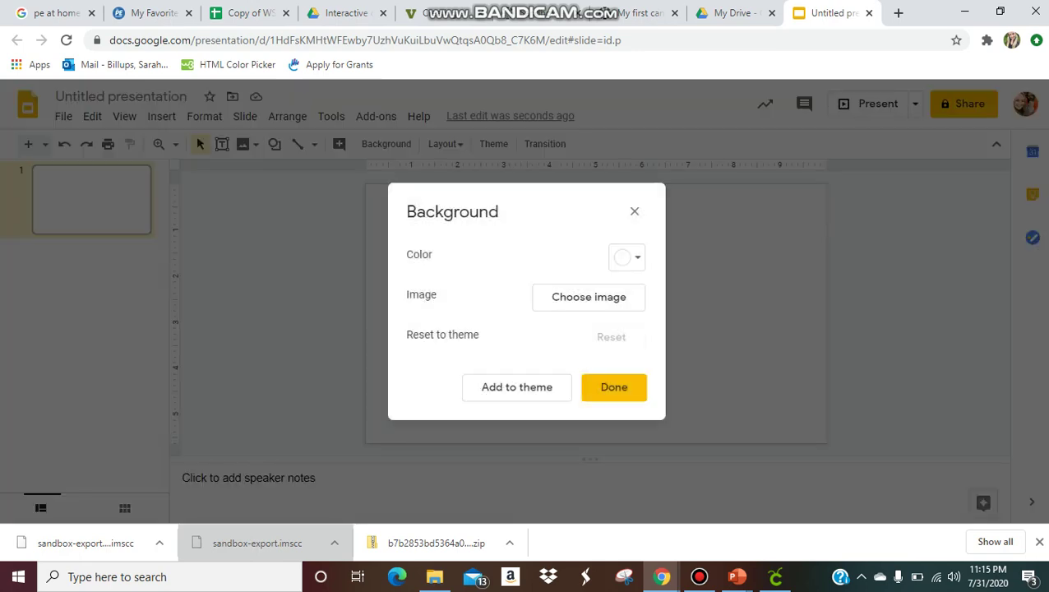
left_click(549, 300)
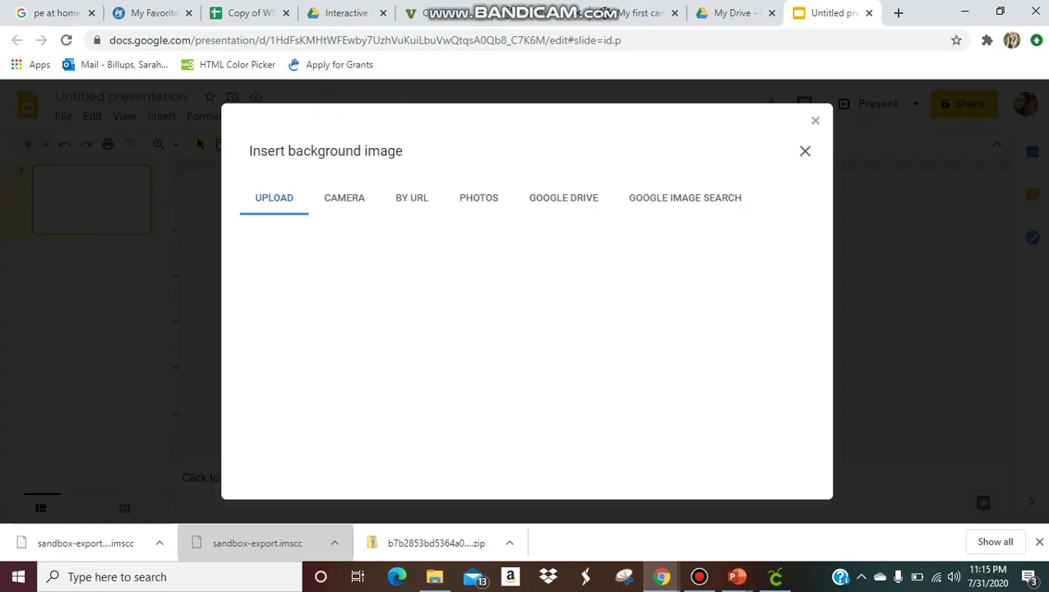
left_click(684, 198)
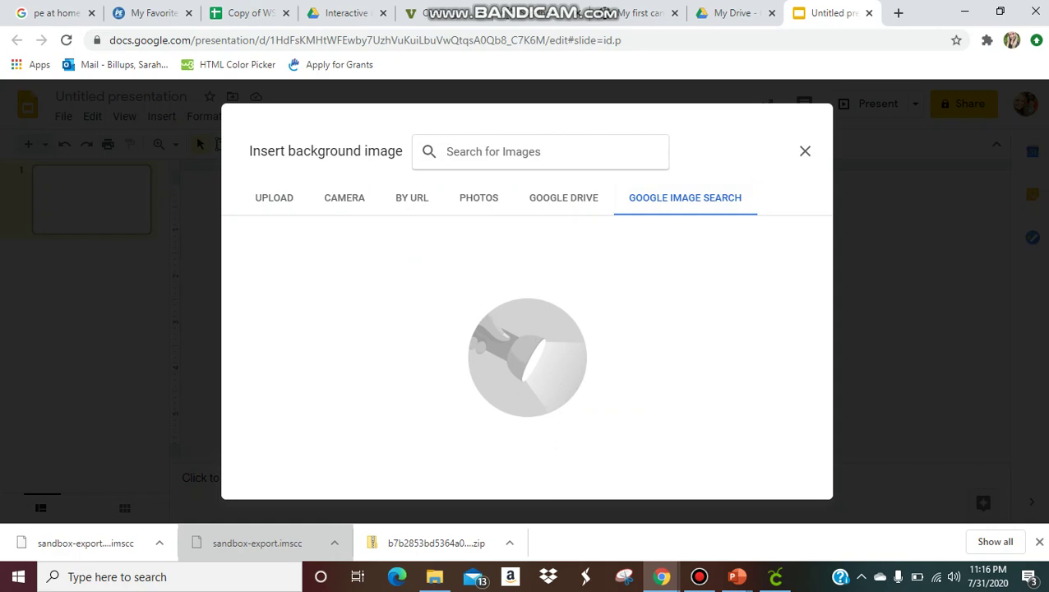
type("floor and wall")
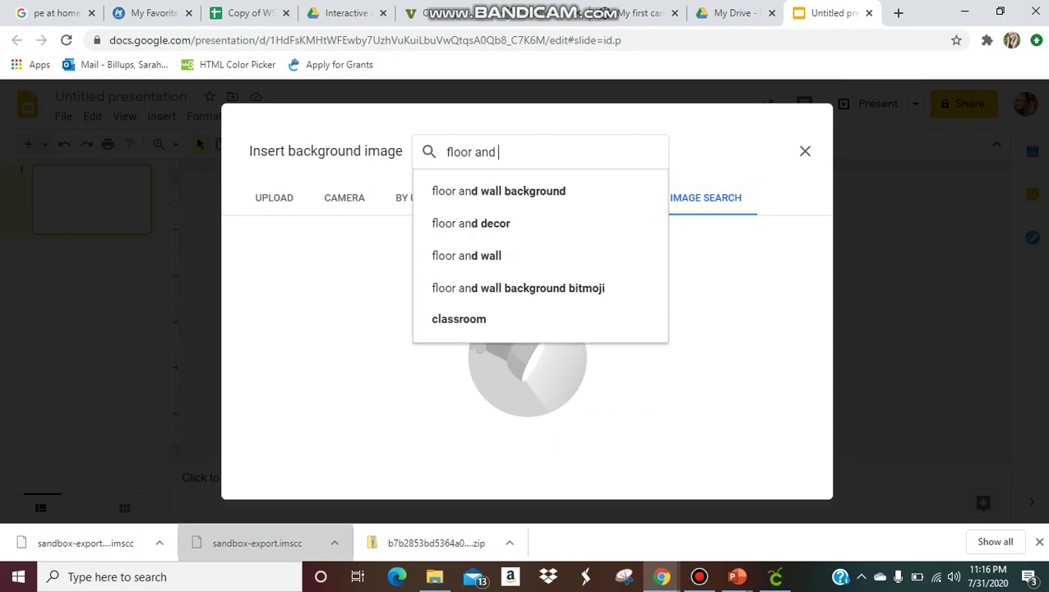
key("Down")
key("Return")
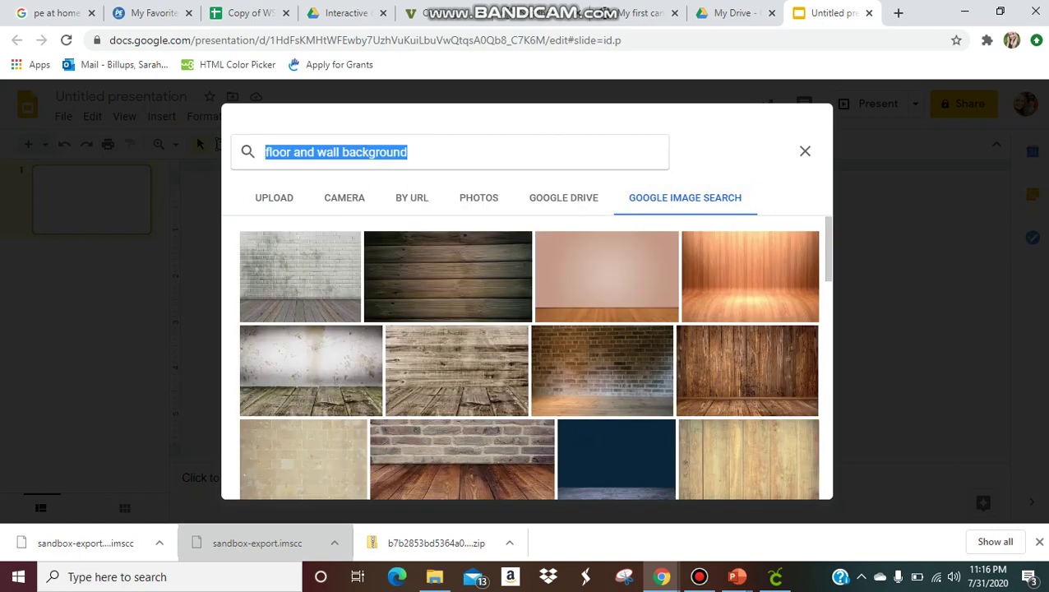
- Set the image of a light brick wall with a grey plank floor as the slide background
scroll(526, 358, "down", 10)
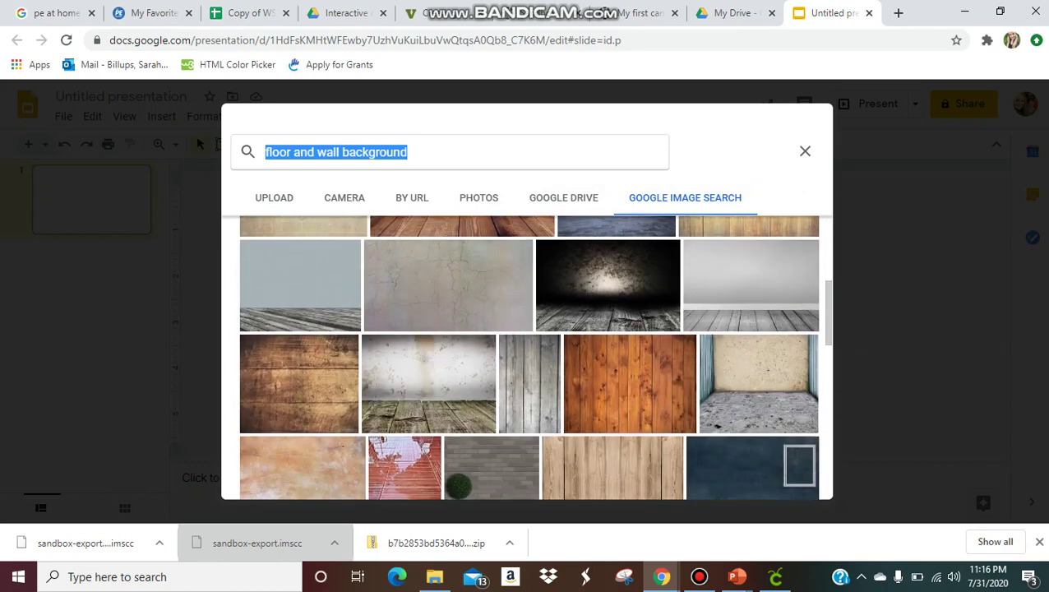
scroll(529, 356, "down", 2)
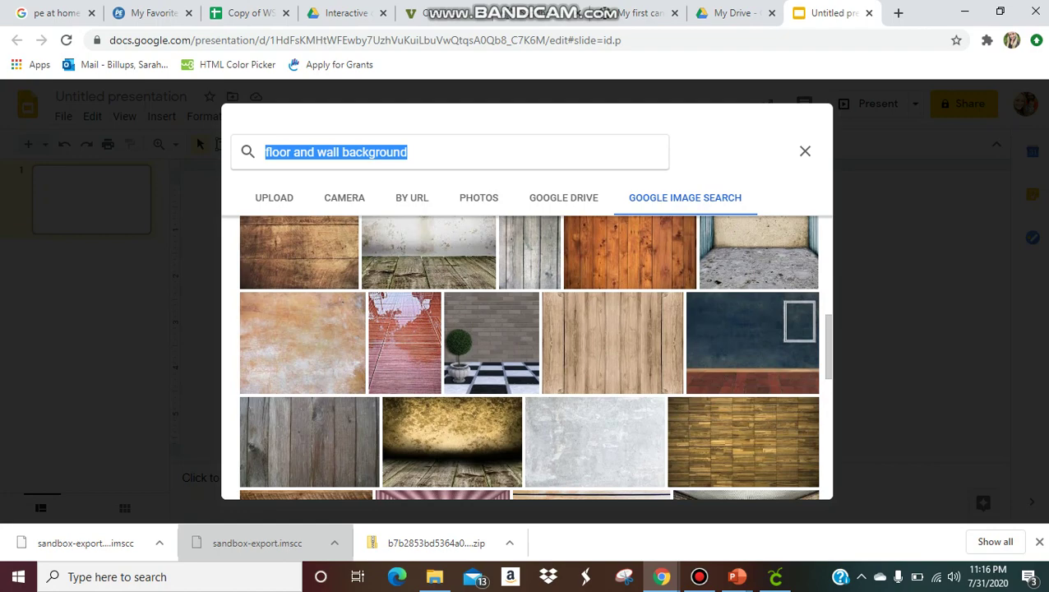
scroll(529, 356, "down", 5)
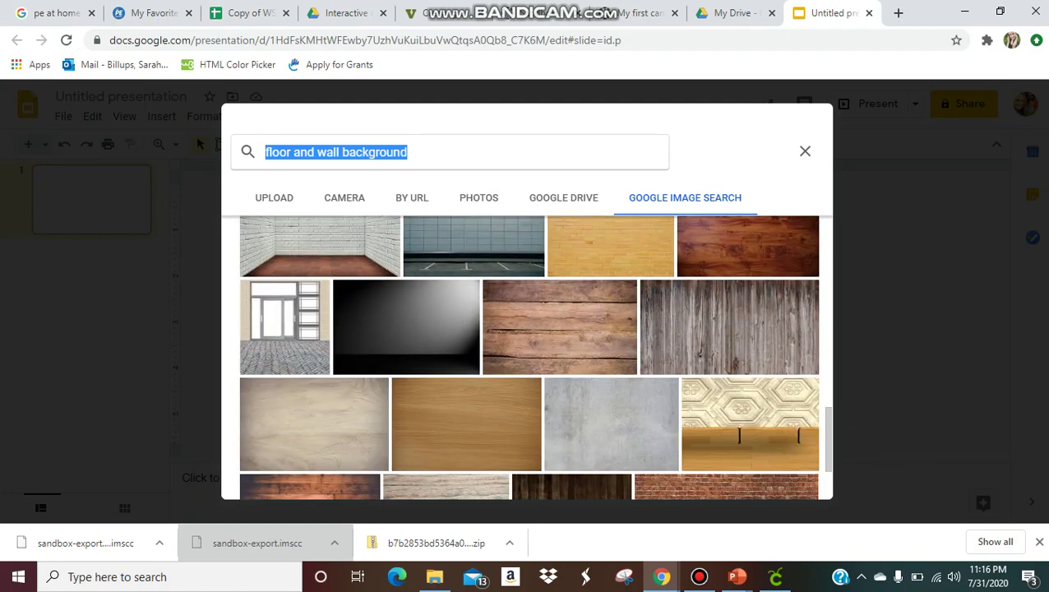
scroll(529, 356, "up", 15)
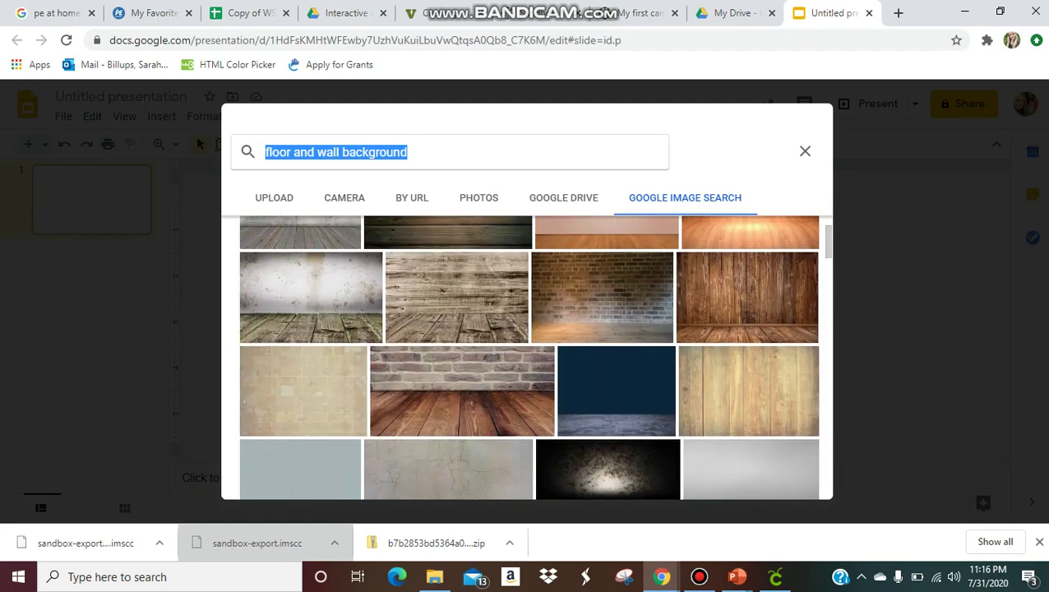
scroll(529, 356, "up", 1)
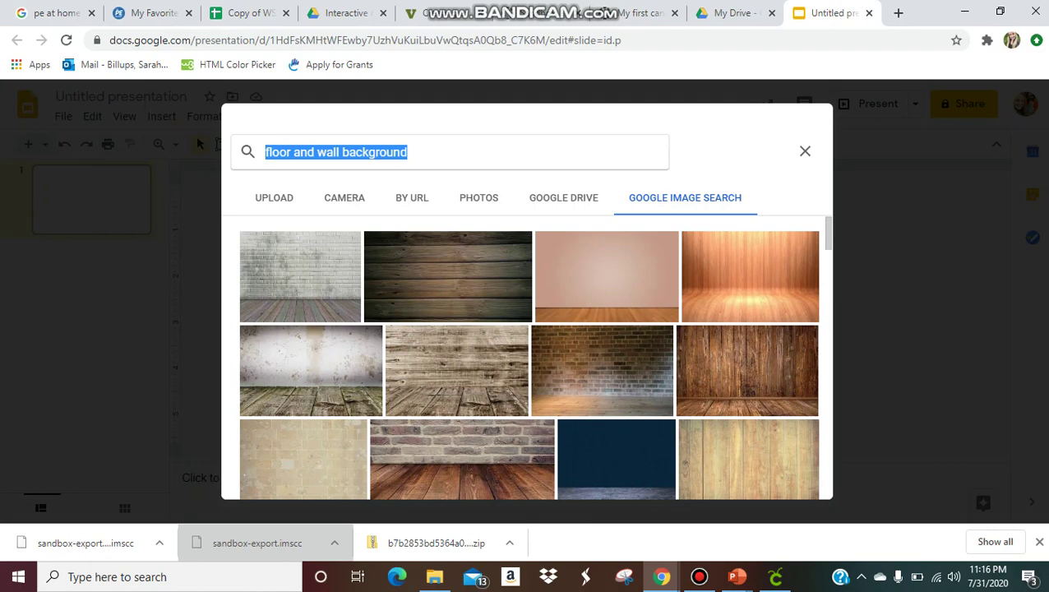
left_click(300, 276)
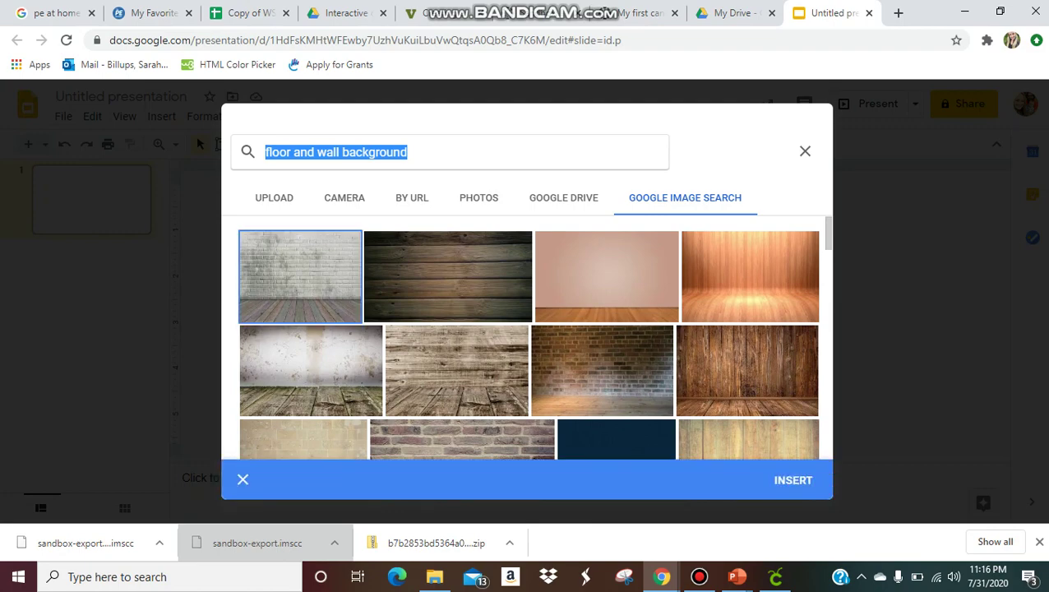
left_click(793, 480)
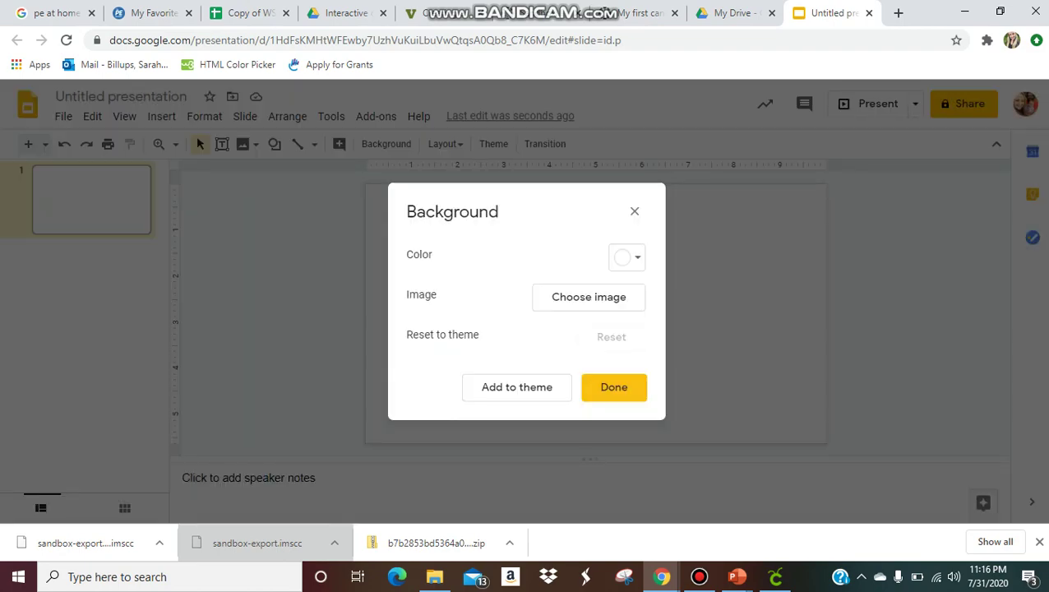
left_click(613, 386)
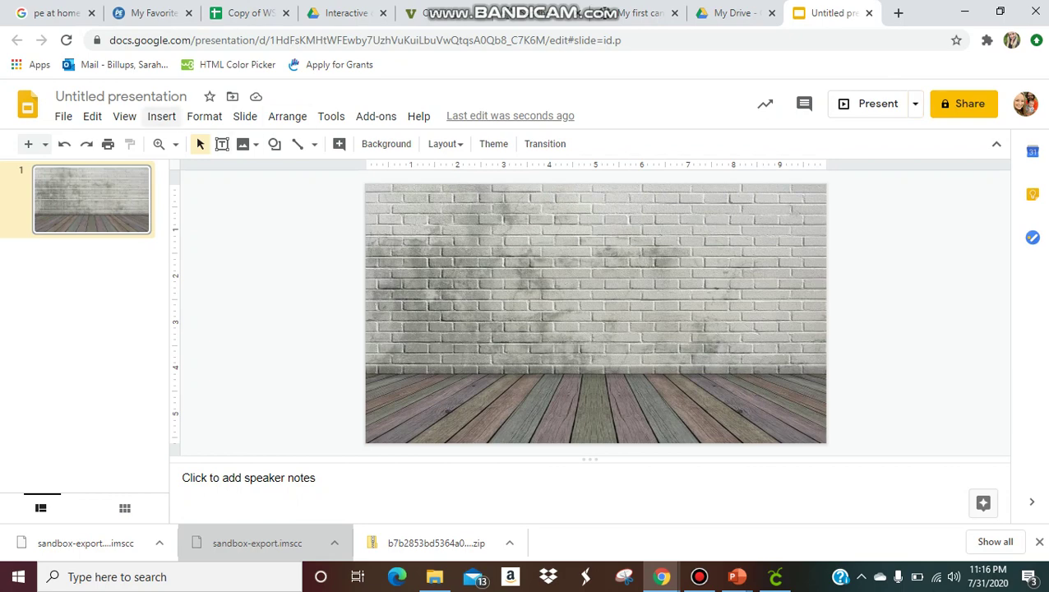
- Search the web for "white board" images and insert the wood-framed whiteboard on an easel onto the slide
left_click(161, 116)
mouse_move(205, 145)
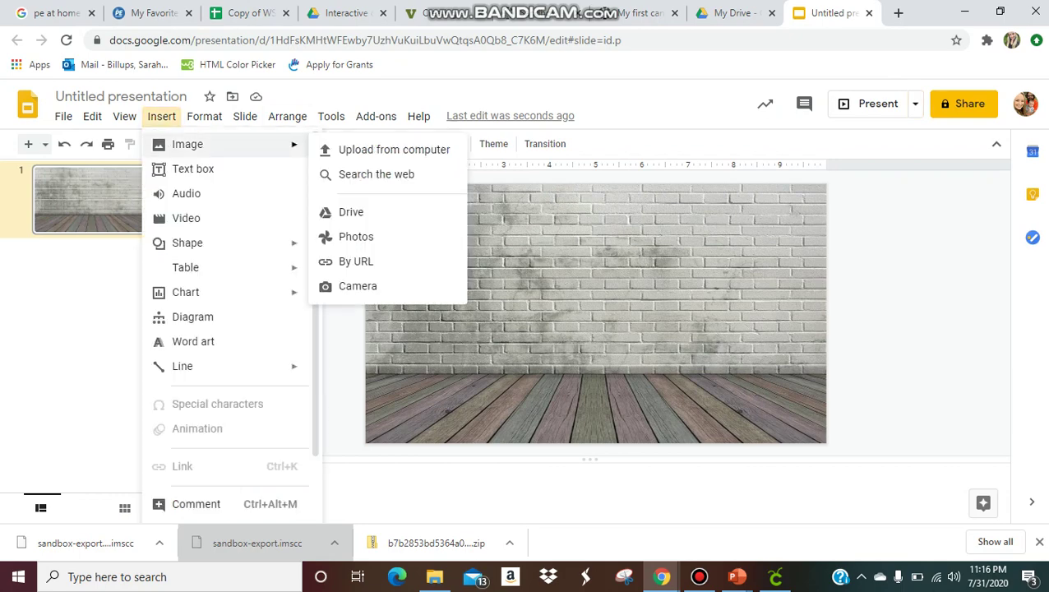
left_click(377, 174)
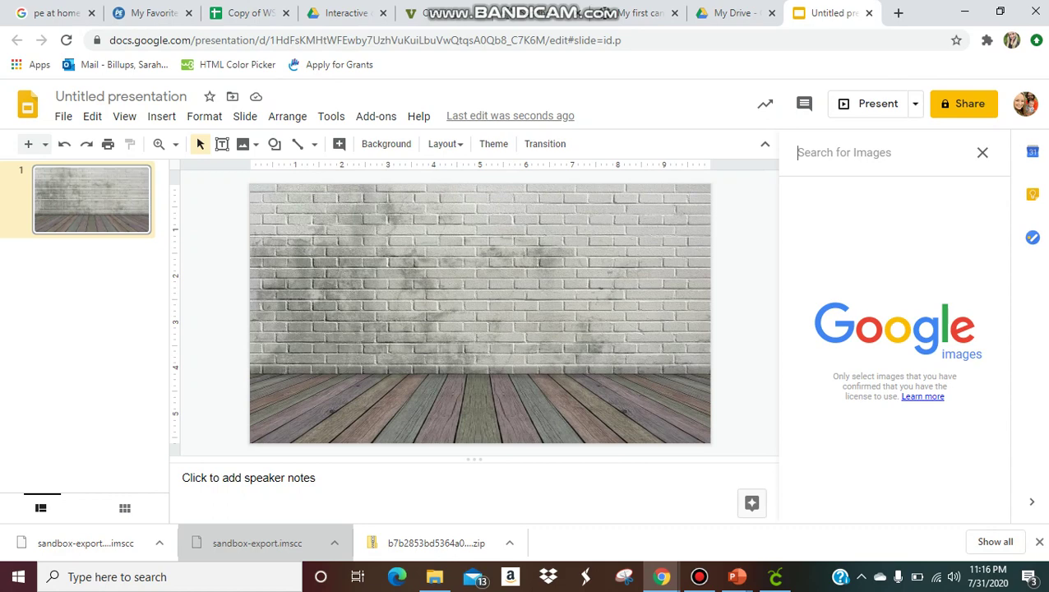
type("white board")
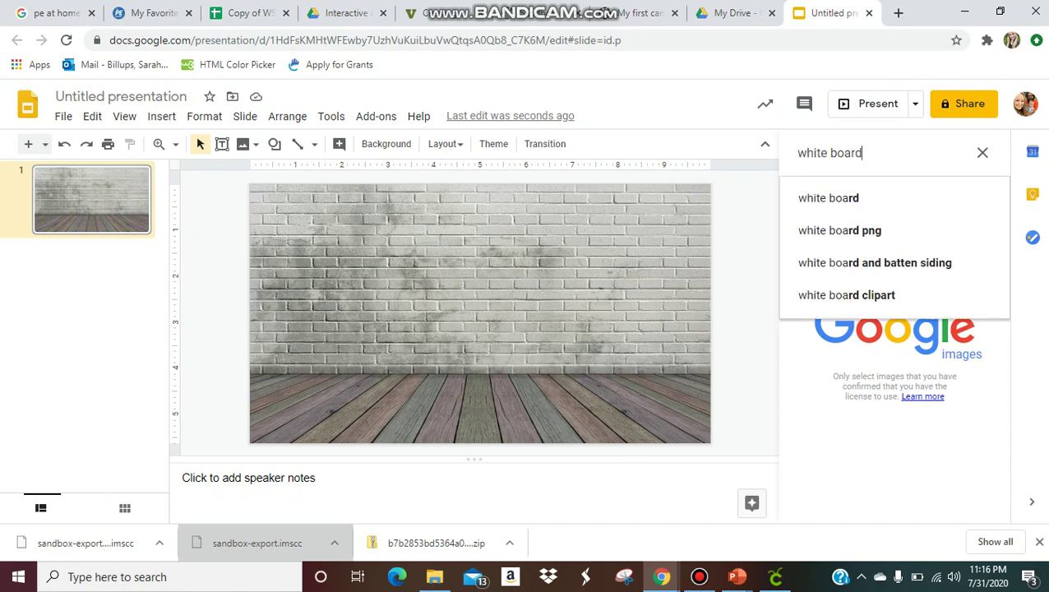
key("Return")
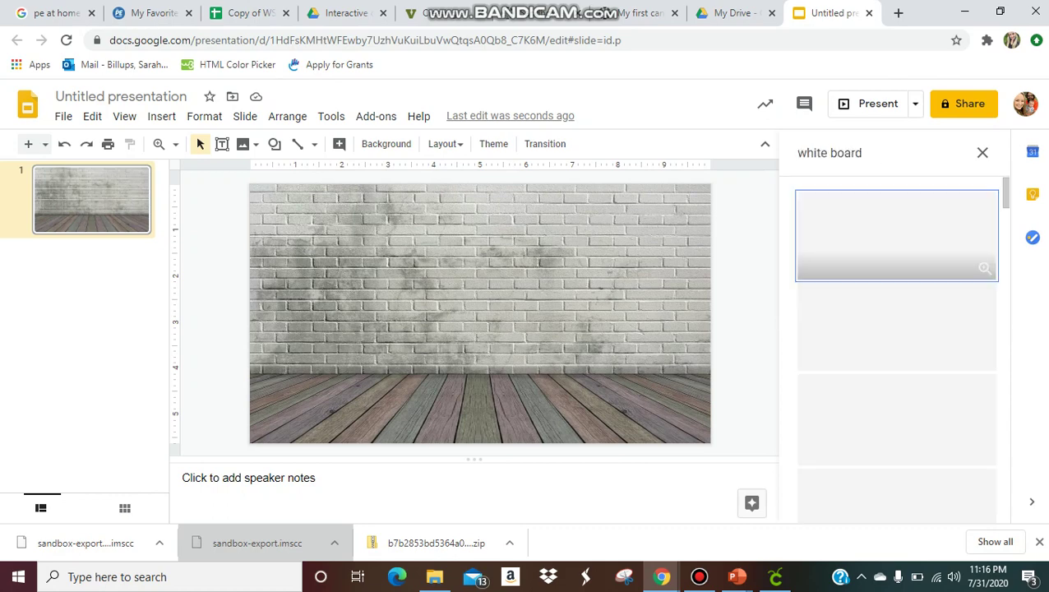
scroll(896, 349, "down", 8)
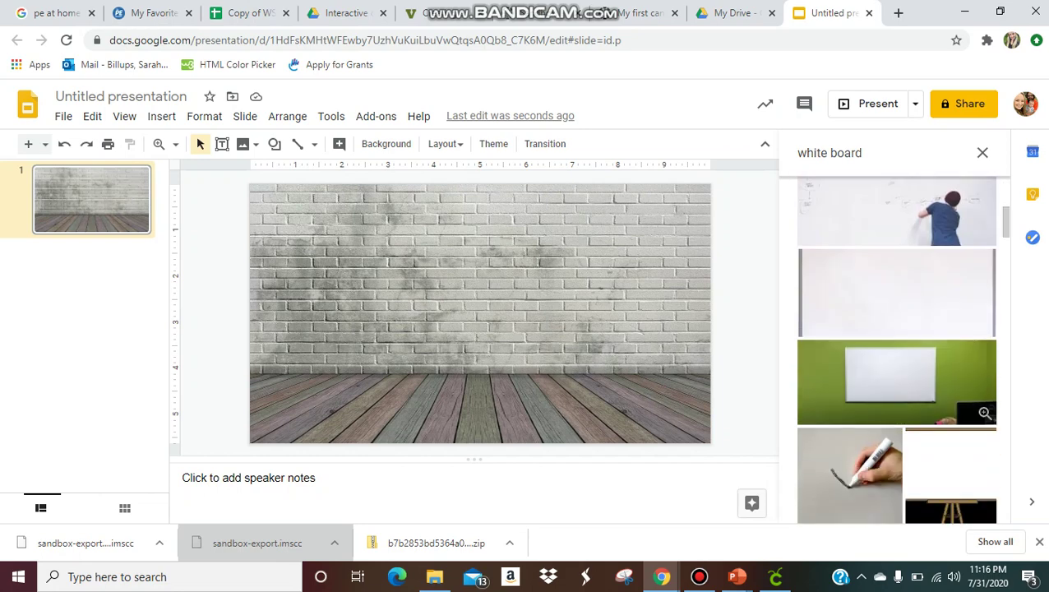
scroll(896, 349, "up", 1)
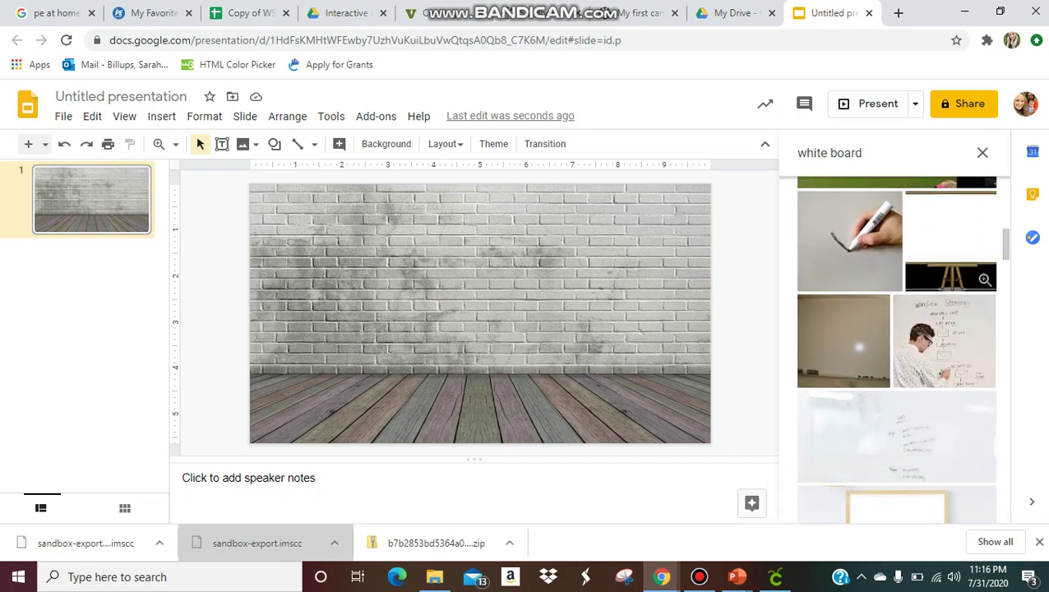
left_click_drag(951, 247, 481, 306)
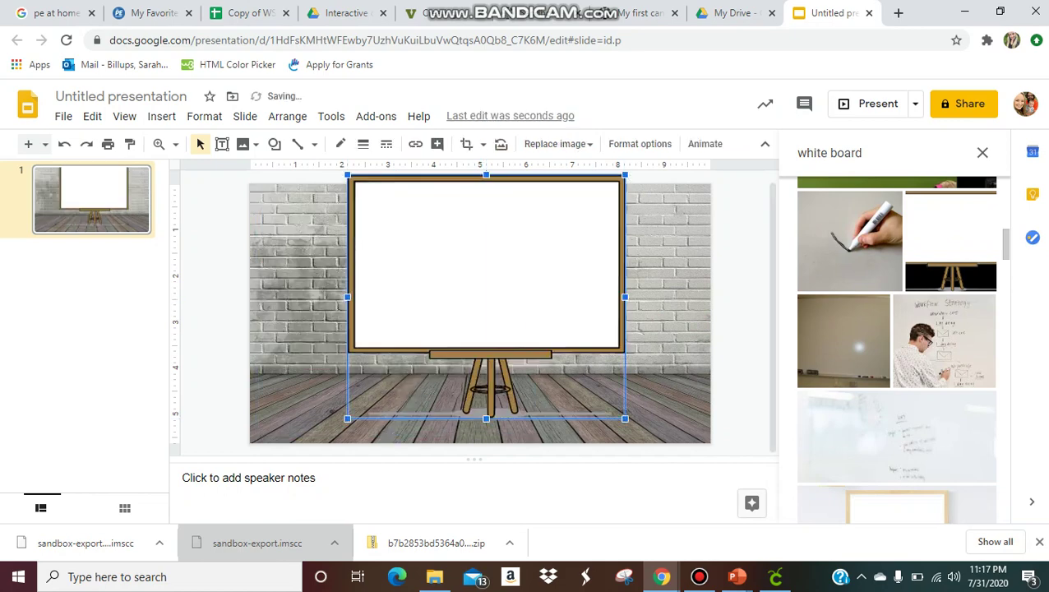
- Shrink the whiteboard image and centre it against the brick wall with its easel legs on the floor
left_click_drag(624, 419, 568, 370)
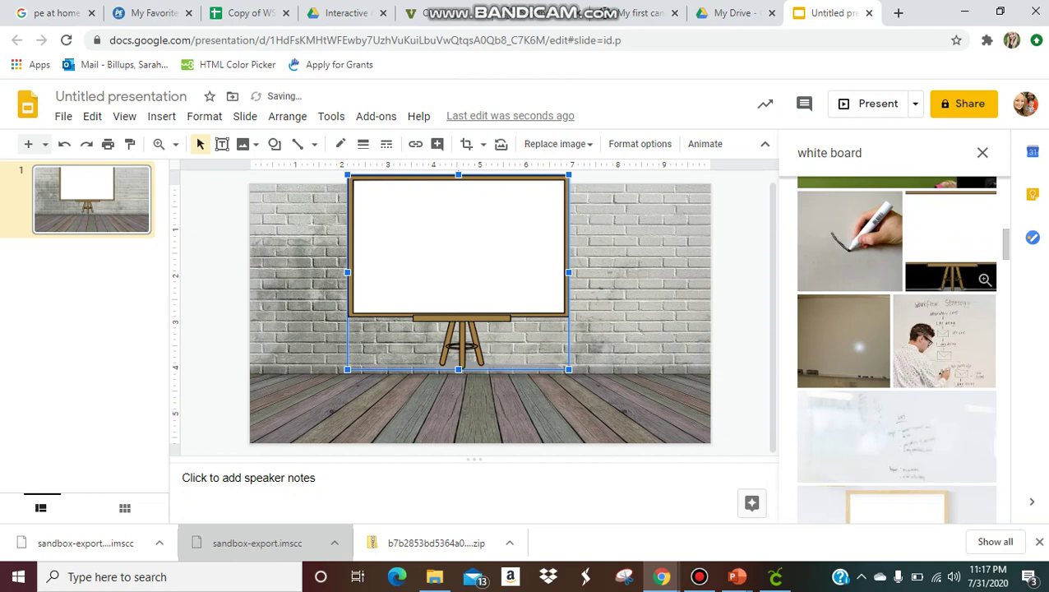
left_click_drag(460, 271, 471, 307)
left_click_drag(579, 406, 564, 393)
left_click_drag(462, 301, 480, 293)
key("Escape")
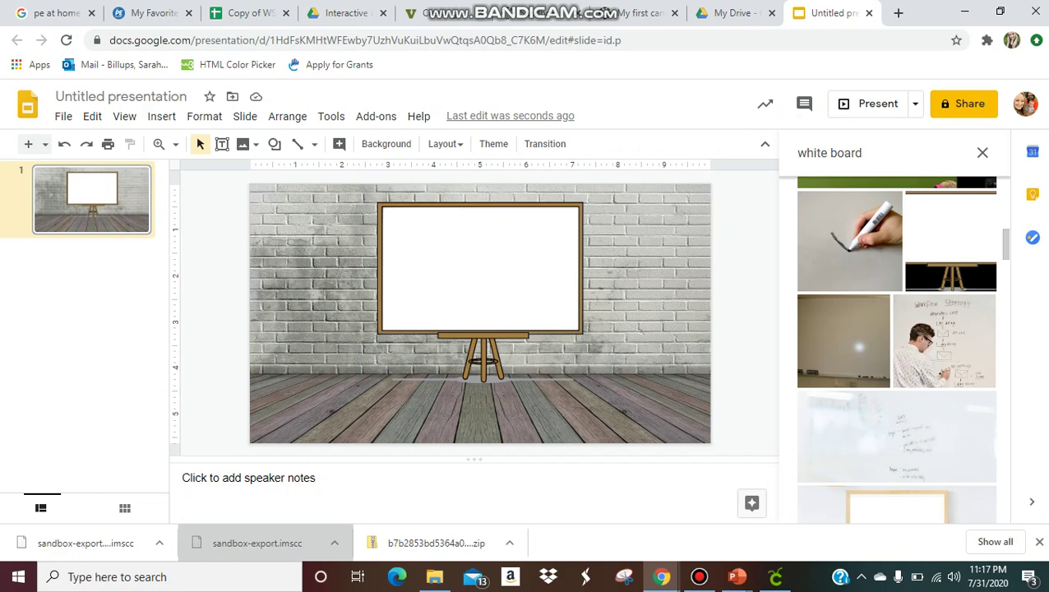
- Search the web images for "transparent chair" and look through the results for a suitable chair
scroll(896, 349, "down", 4)
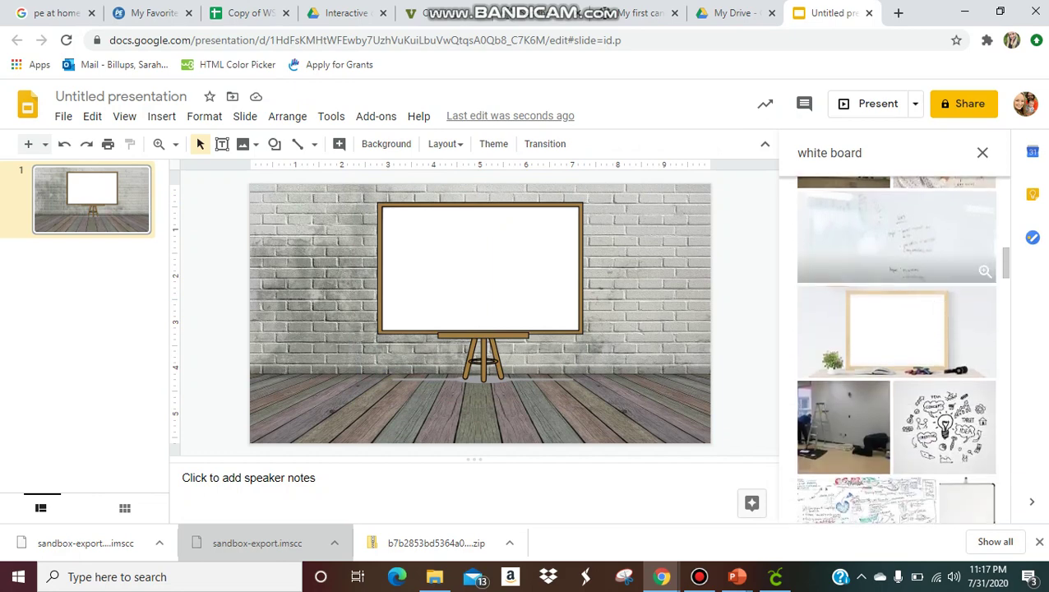
scroll(896, 349, "up", 5)
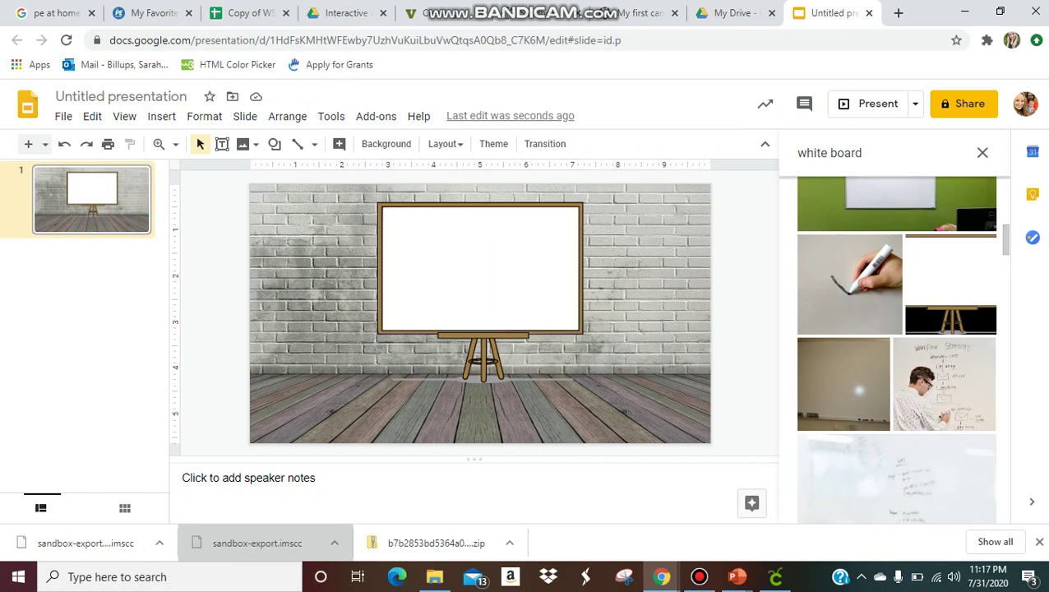
left_click(161, 116)
left_click(161, 116)
left_click(860, 152)
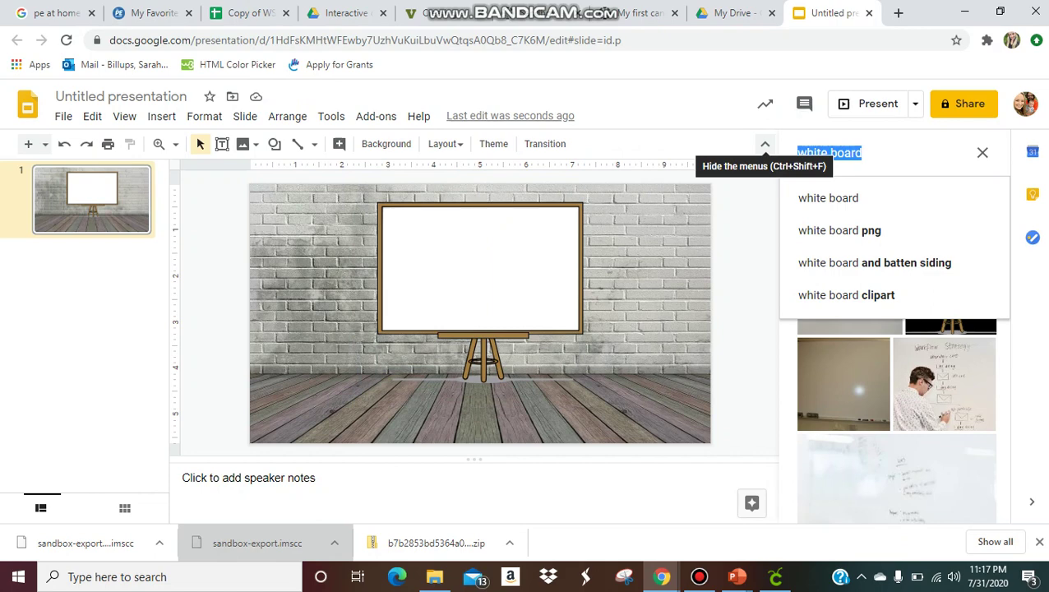
type("trap")
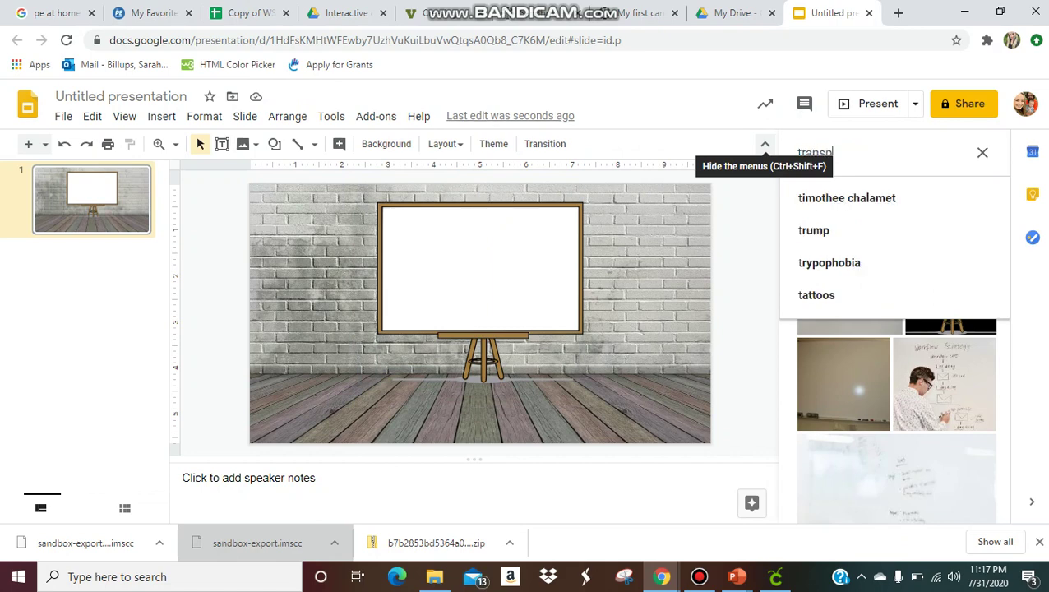
type("arent")
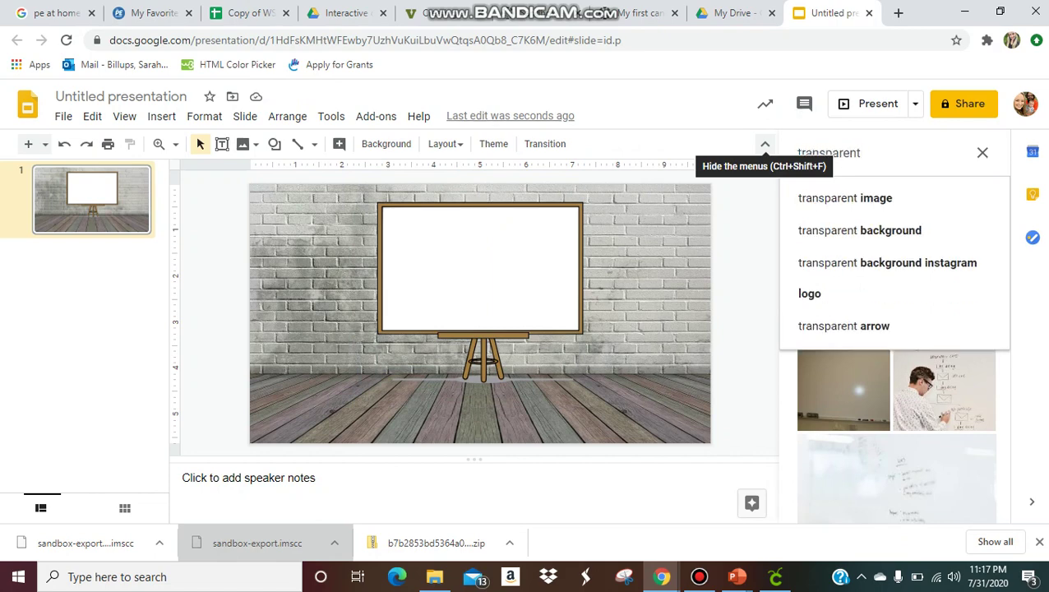
type(" chair")
key("Return")
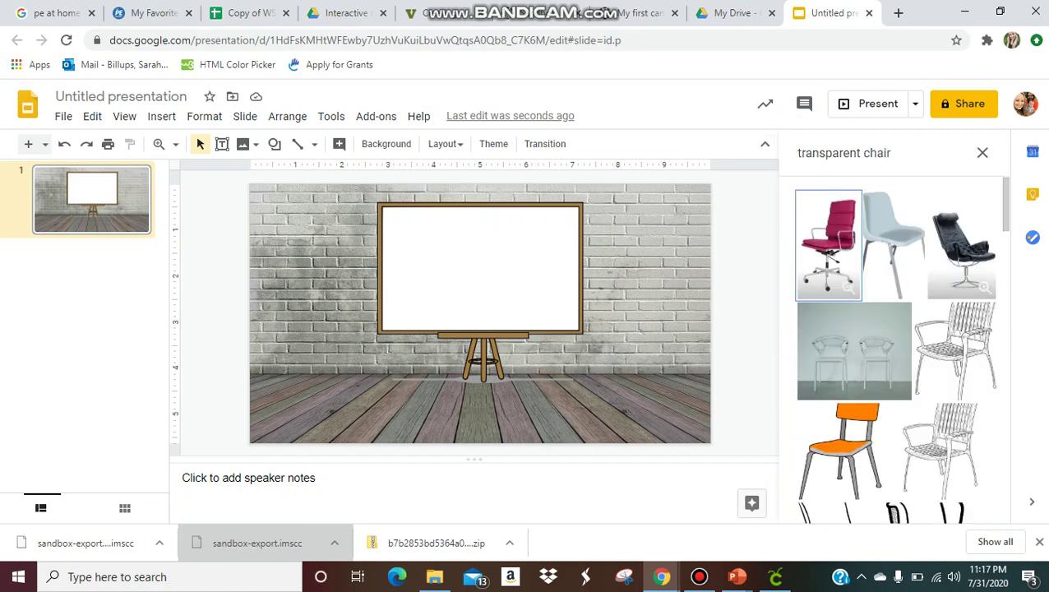
scroll(894, 349, "down", 5)
scroll(895, 348, "down", 5)
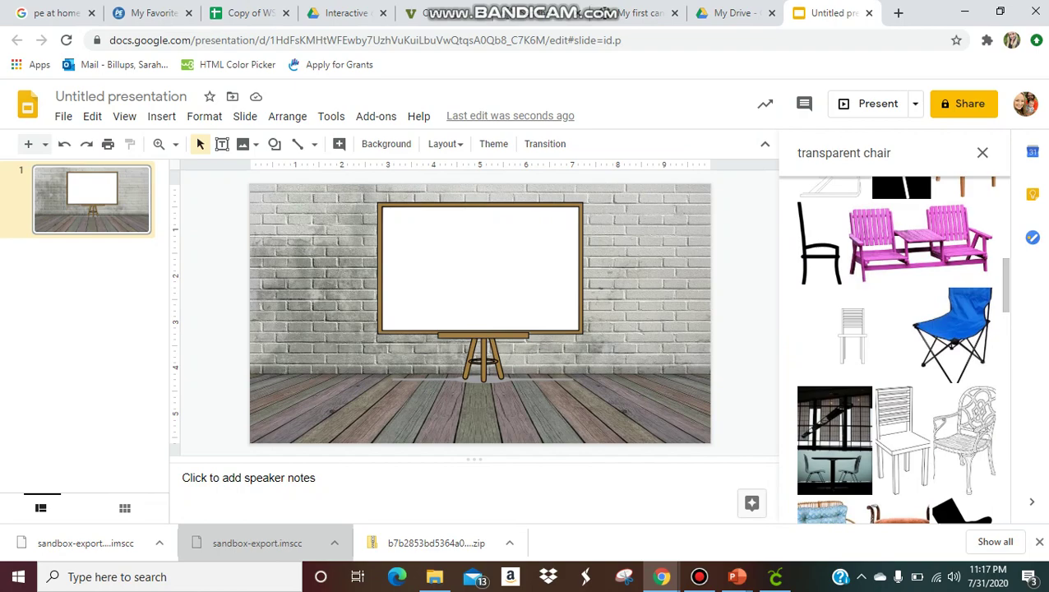
scroll(895, 348, "up", 10)
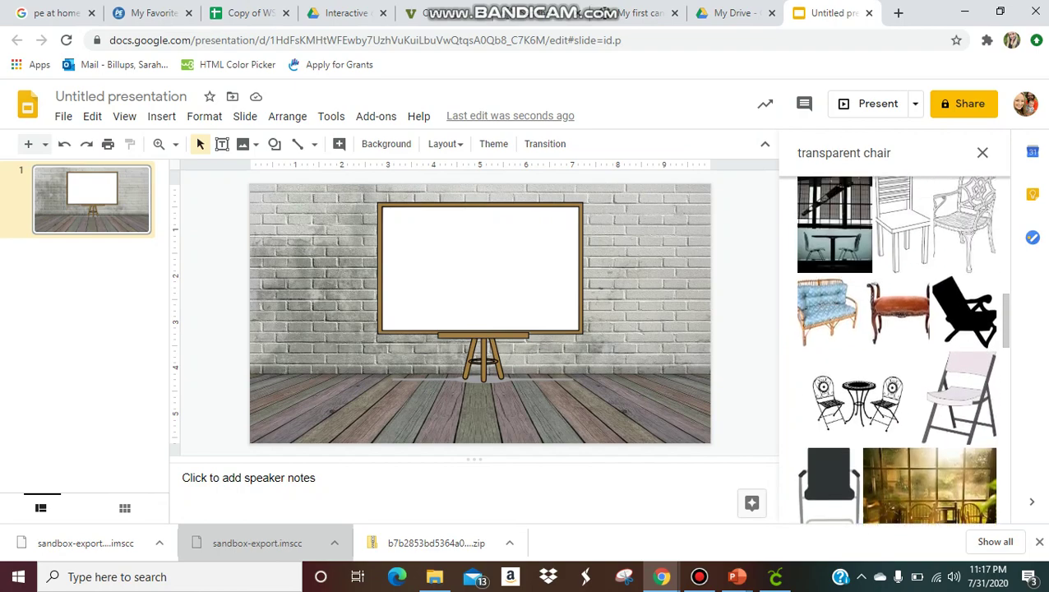
- Change the image search to "transparent background couch" and run it
key("BackSpace")
key("BackSpace")
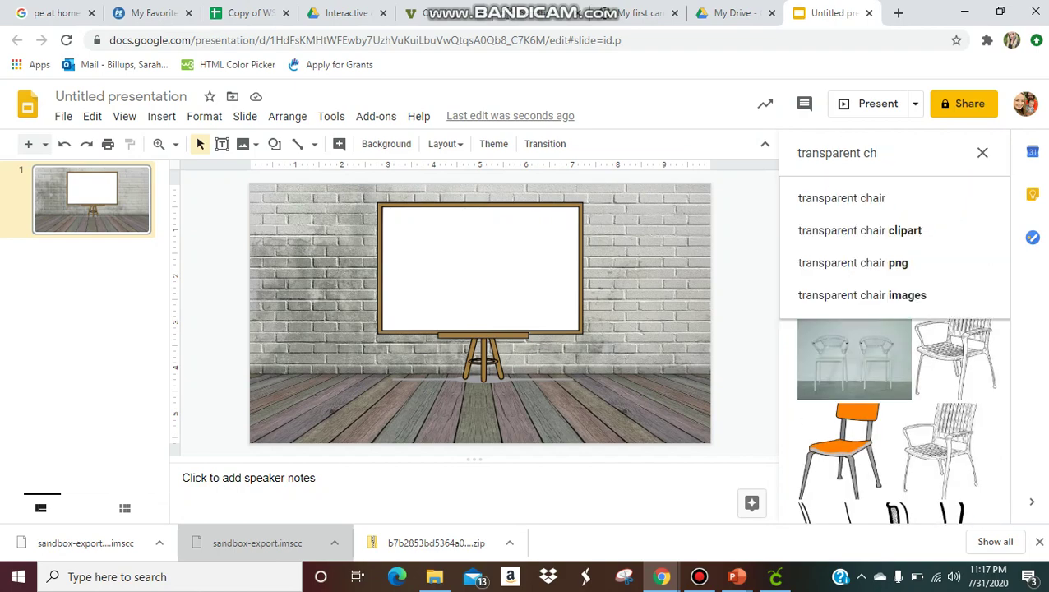
type("backgrou")
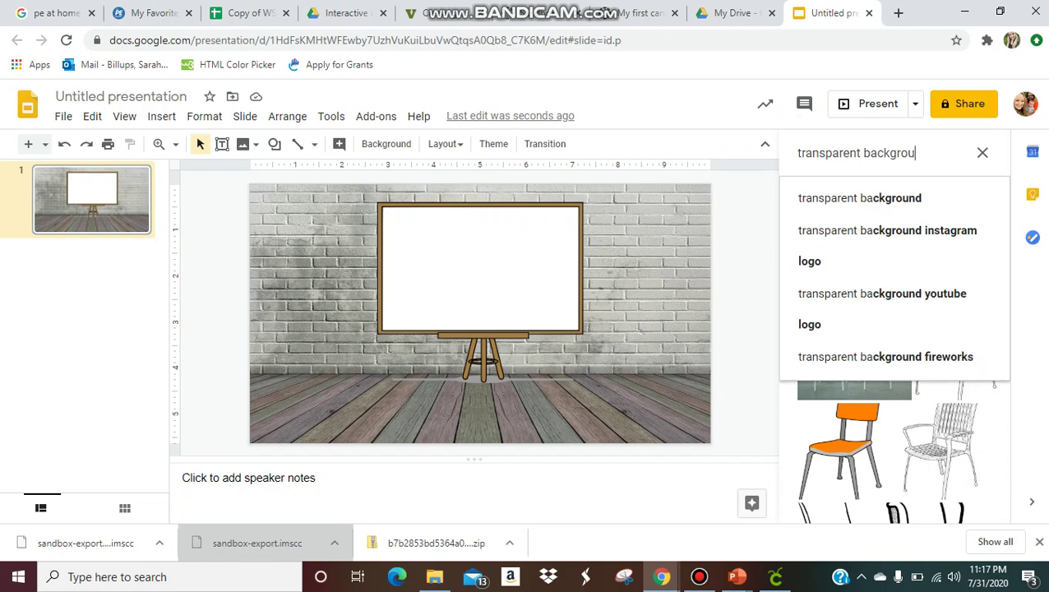
type("nd coach")
key("BackSpace")
key("BackSpace")
key("BackSpace")
type("uch")
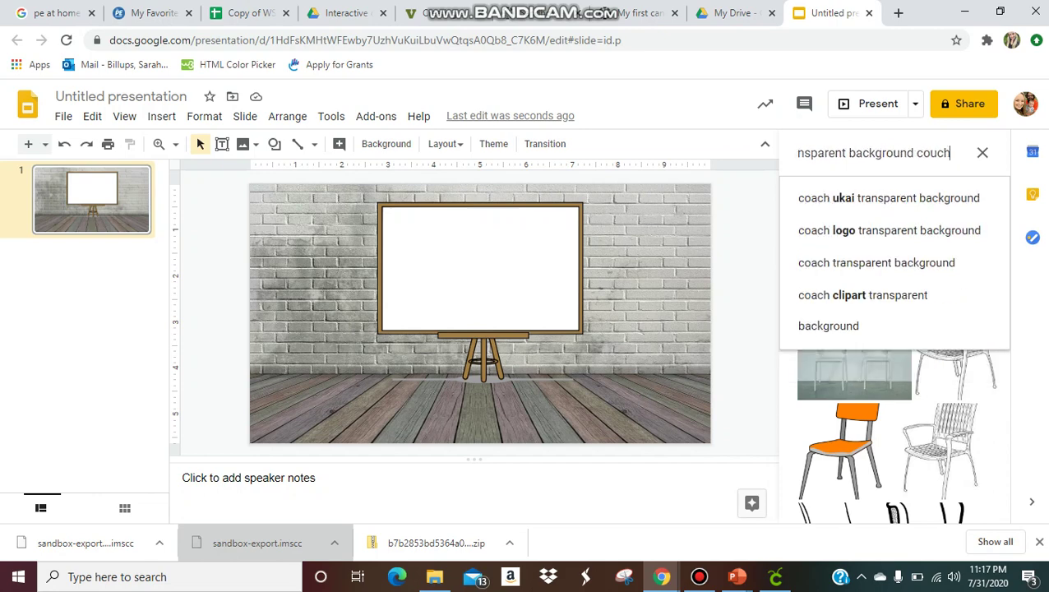
key("Return")
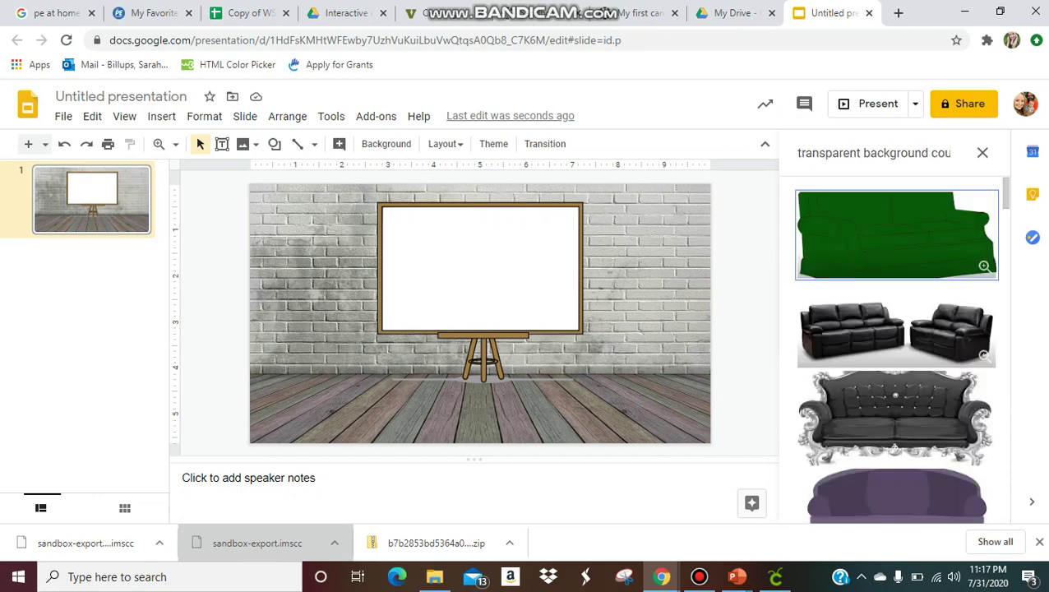
- Insert the orange couch with the yellow seat from the image results onto the slide
scroll(896, 353, "down", 5)
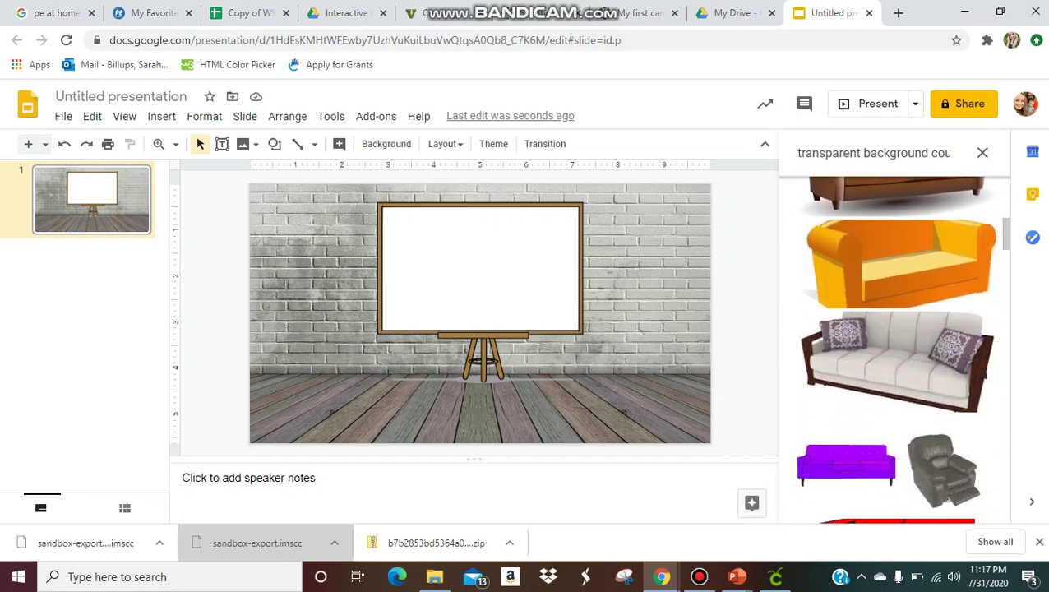
scroll(896, 353, "down", 3)
scroll(896, 353, "up", 4)
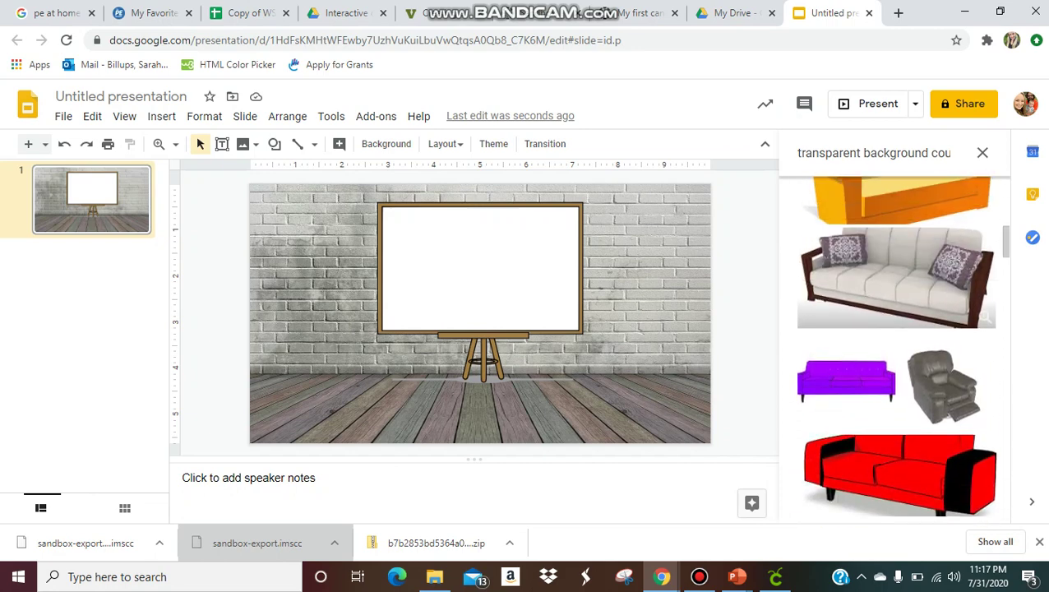
left_click_drag(896, 292, 446, 384)
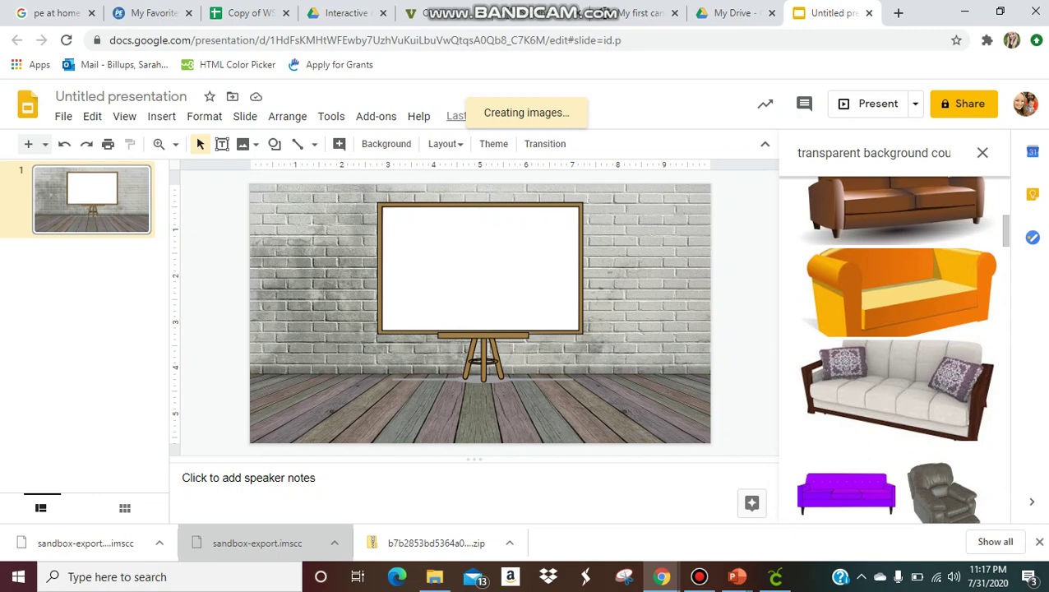
left_click_drag(896, 292, 436, 380)
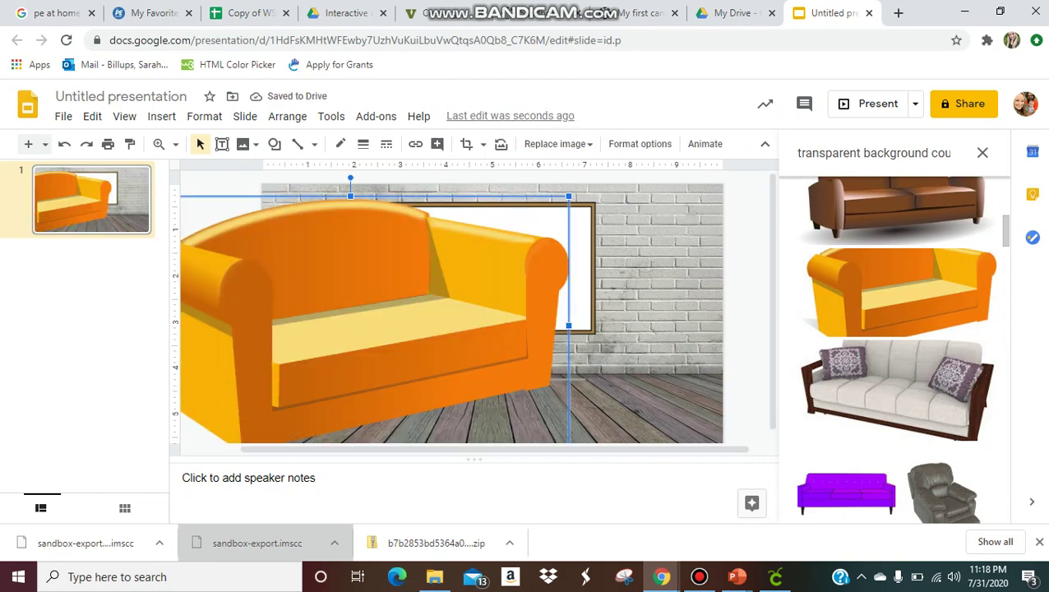
- Shrink the orange couch to a bit under half the slide's width and place it in the slide's lower-left corner
left_click_drag(568, 195, 386, 304)
left_click_drag(259, 378, 378, 367)
left_click_drag(504, 293, 461, 319)
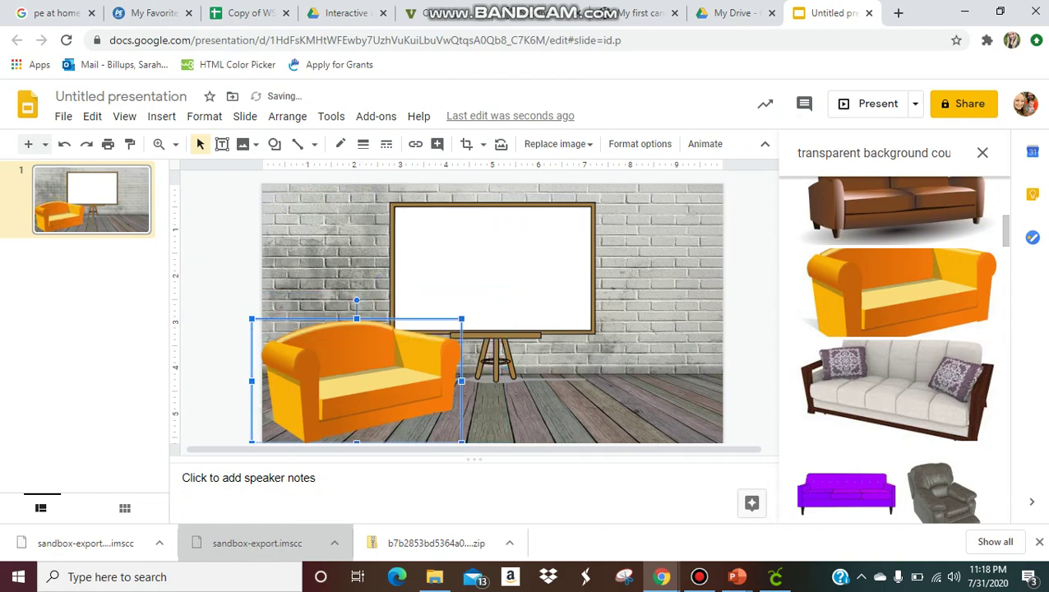
- Move the whiteboard to the right side of the slide and shift the couch slightly up and right, beside the easel
left_click_drag(493, 272, 602, 275)
left_click_drag(356, 381, 385, 356)
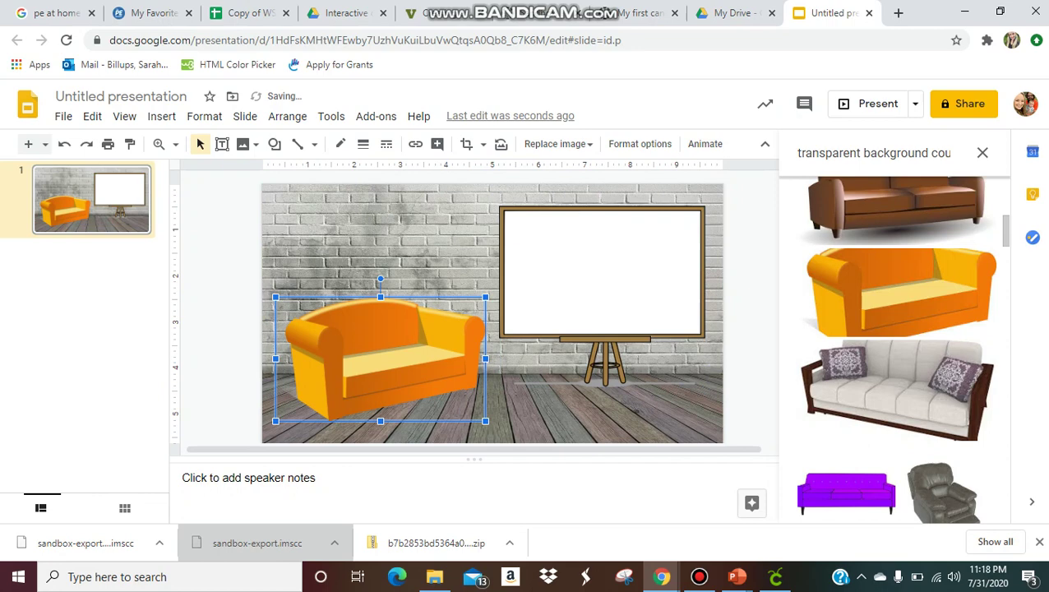
left_click(637, 410)
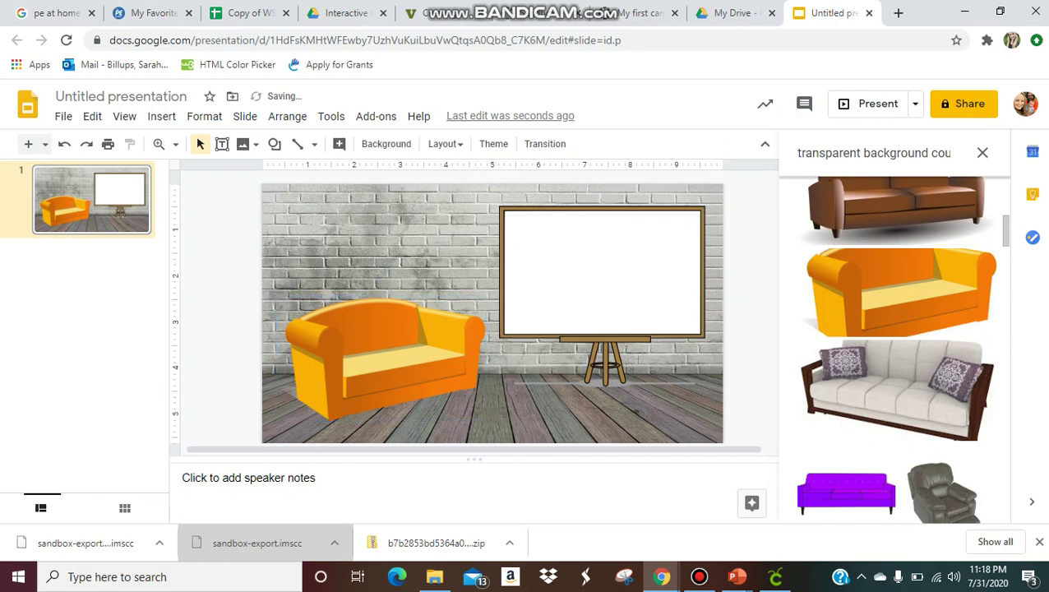
left_click_drag(602, 275, 602, 270)
key("Escape")
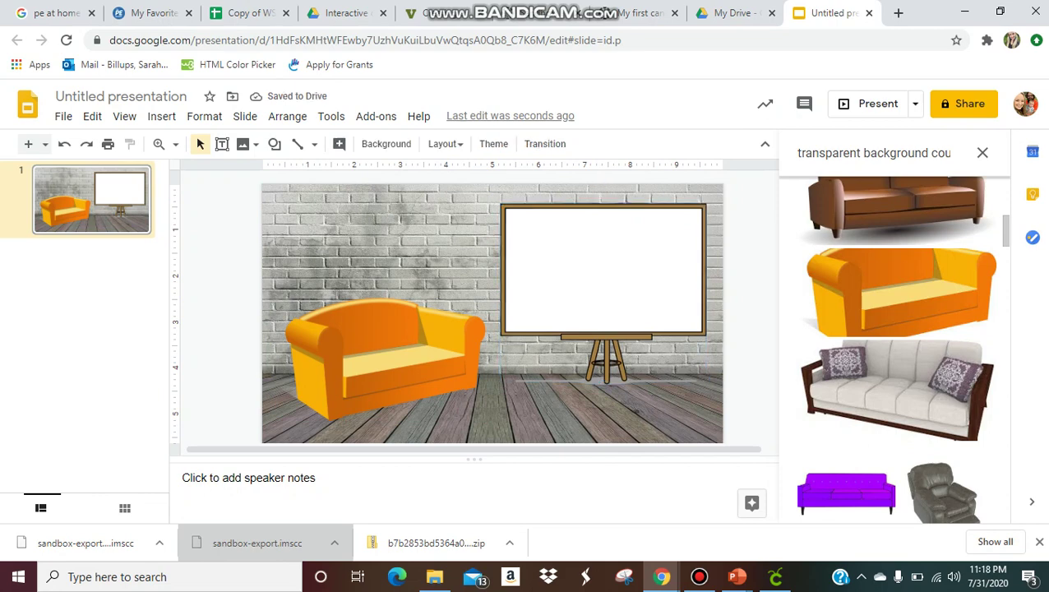
- Change the image search to "transparent background wall shelf" and run it
left_click(943, 152)
key("Right")
key("Right")
key("Right")
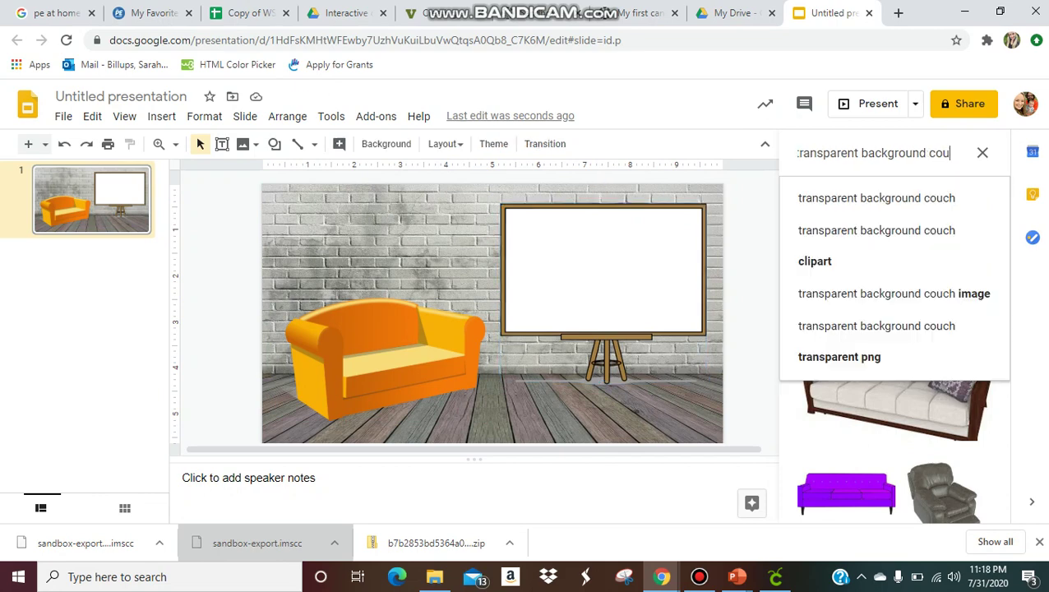
key("Home")
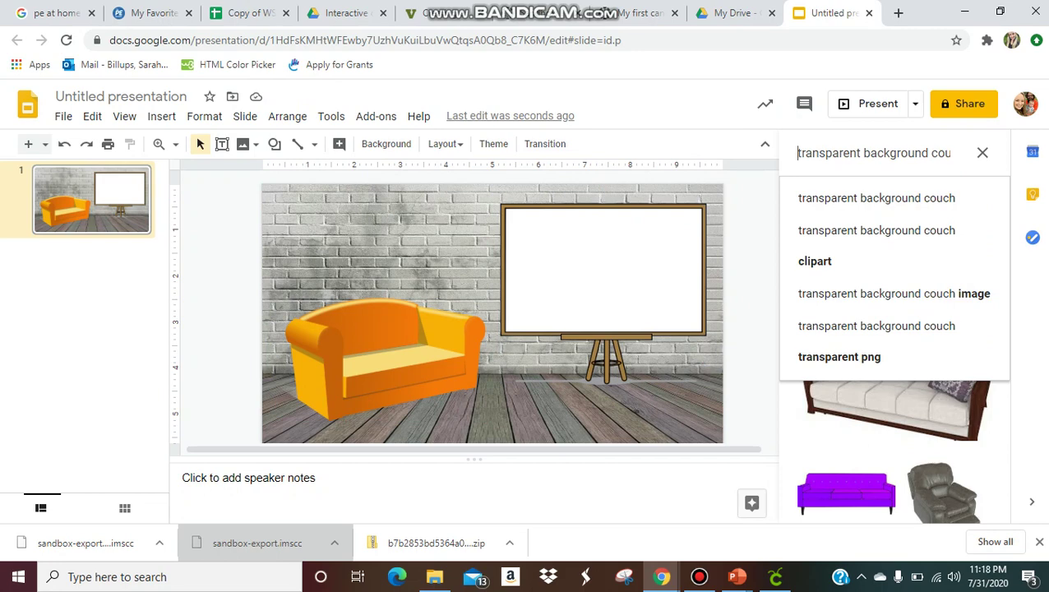
type("ch")
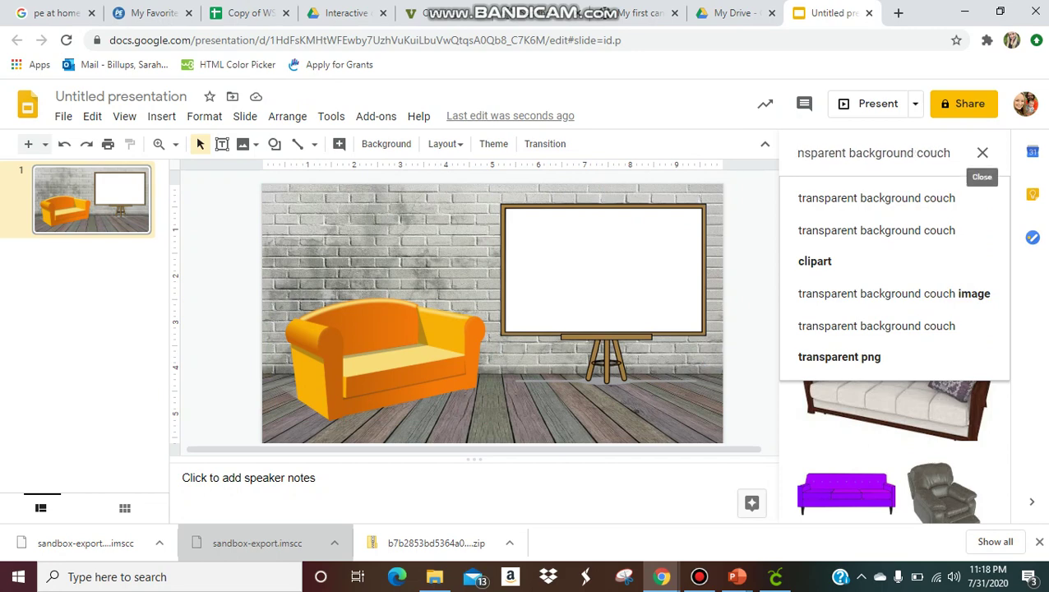
key("BackSpace")
key("BackSpace")
key("BackSpace")
key("BackSpace")
key("BackSpace")
key("BackSpace")
type("wall shelf")
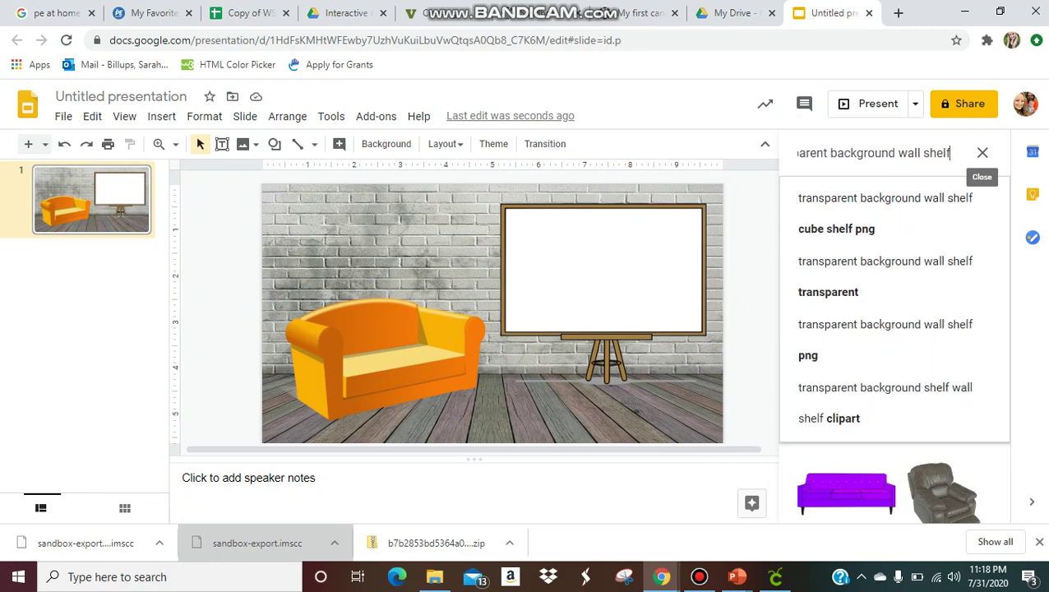
key("Return")
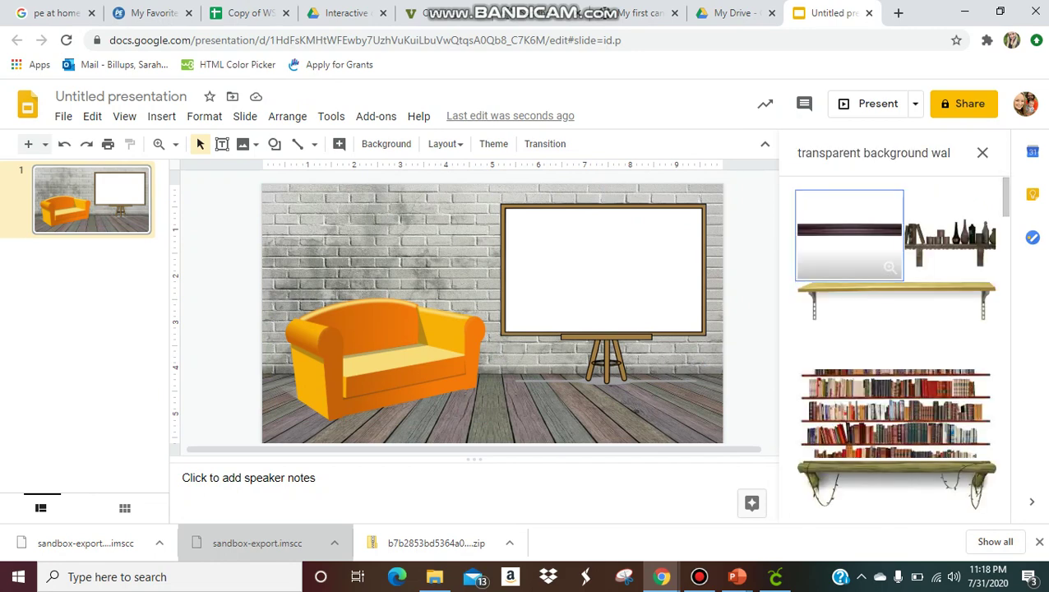
- Insert the gold wall shelf unit with three shelves, shrink it slightly and position it on the brick wall above the couch
scroll(894, 345, "down", 3)
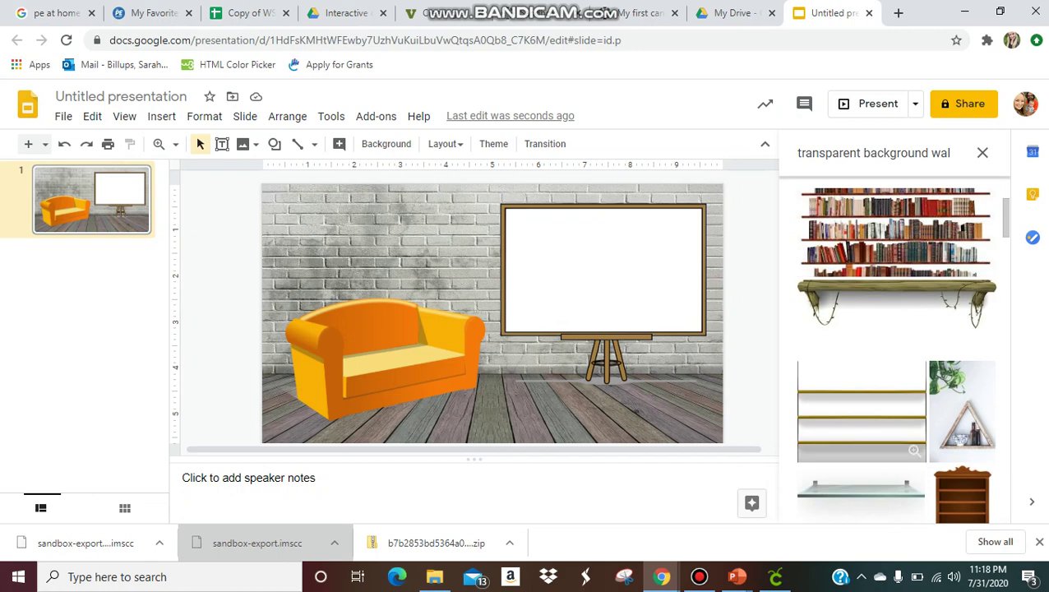
left_click_drag(862, 411, 434, 298)
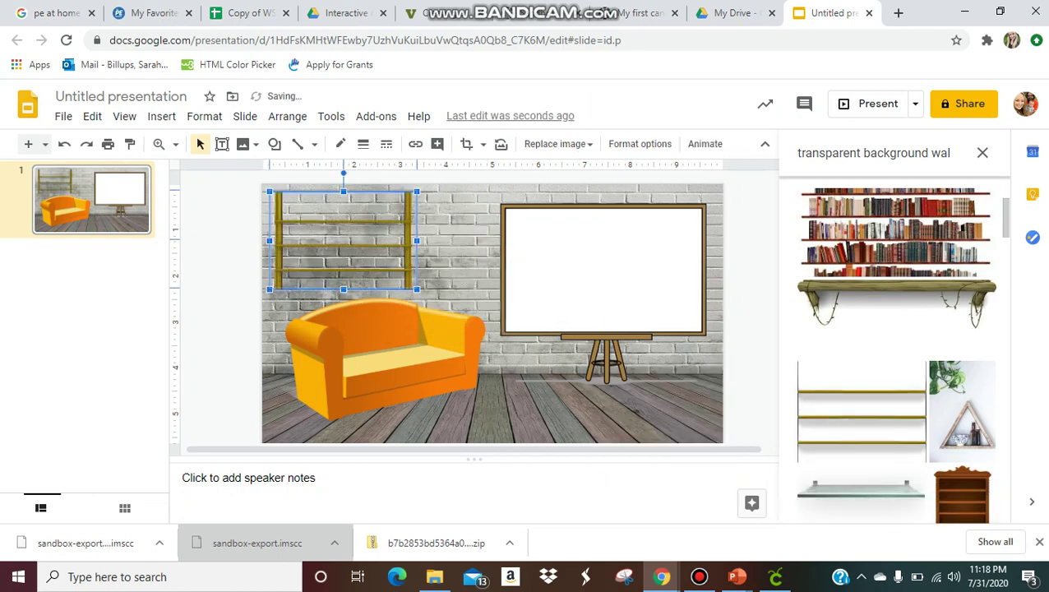
left_click_drag(344, 240, 367, 238)
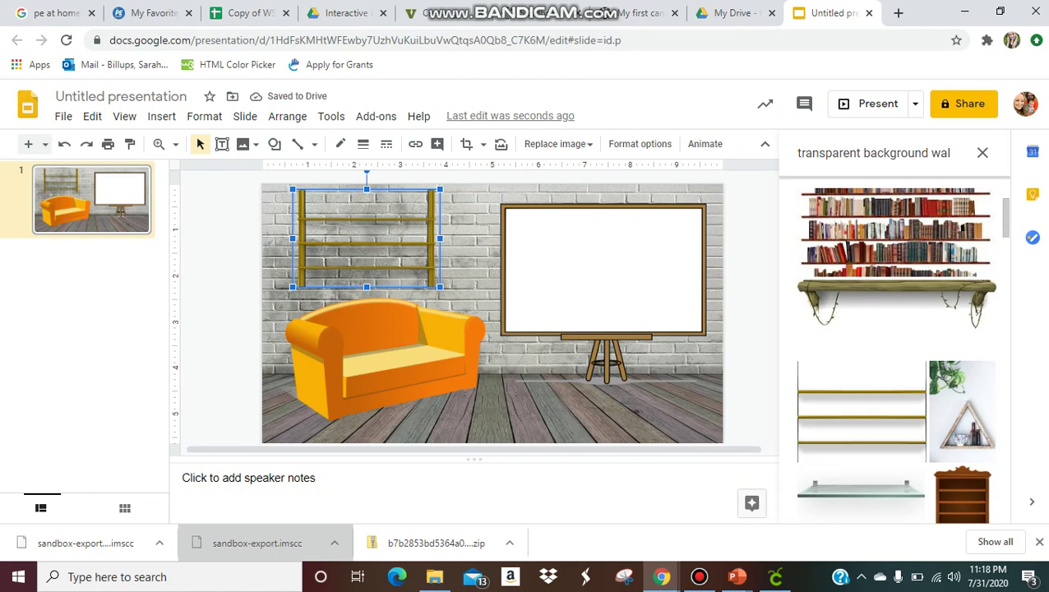
left_click_drag(440, 287, 428, 279)
left_click_drag(361, 234, 377, 243)
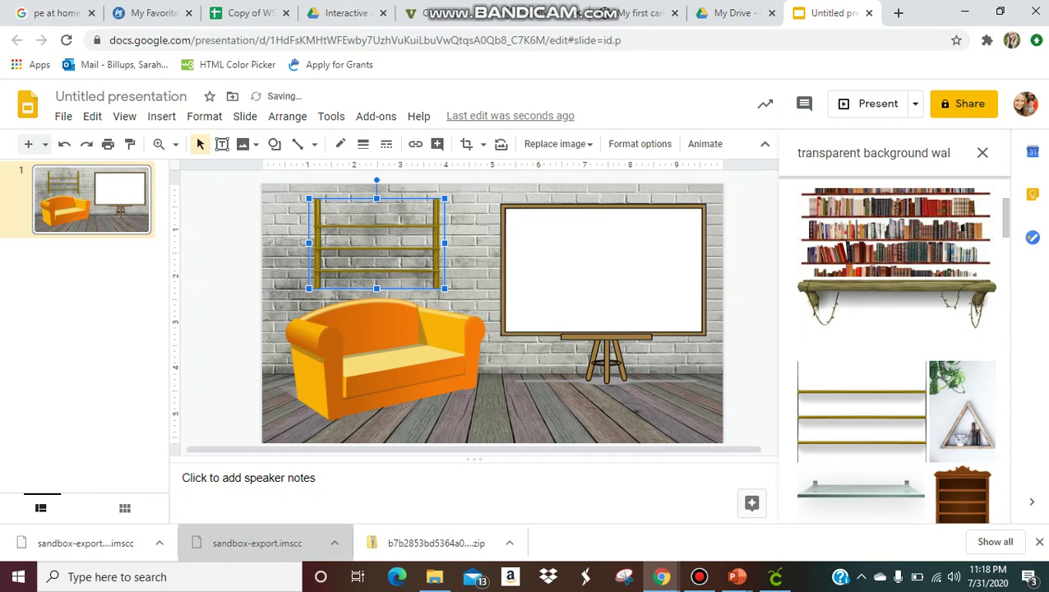
left_click(379, 358)
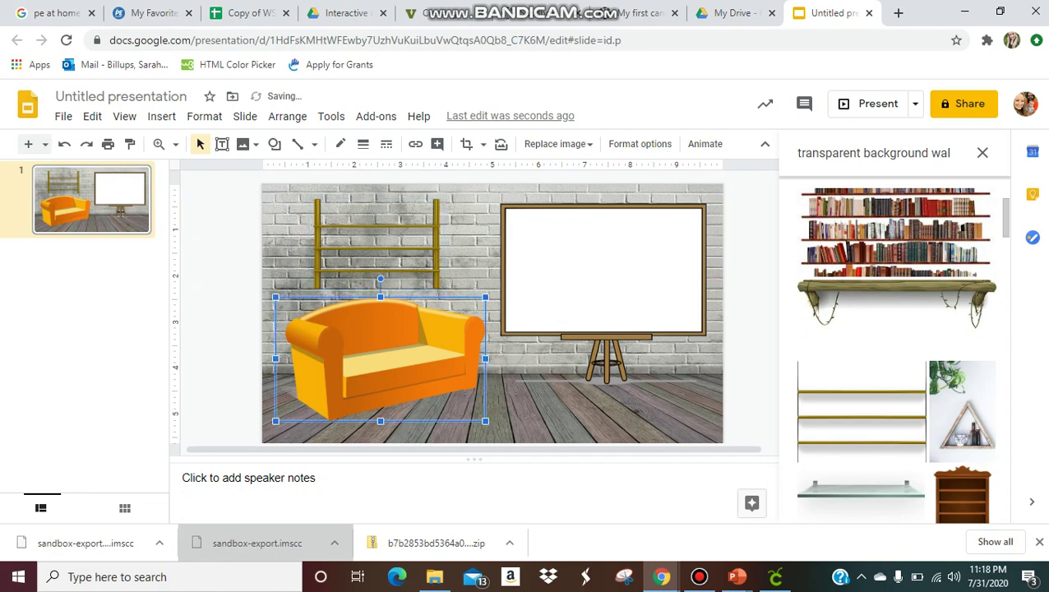
- Replace "wall shelf" in the image search with the book title The Giver, keeping "transparent background", and run the search
left_click(873, 153)
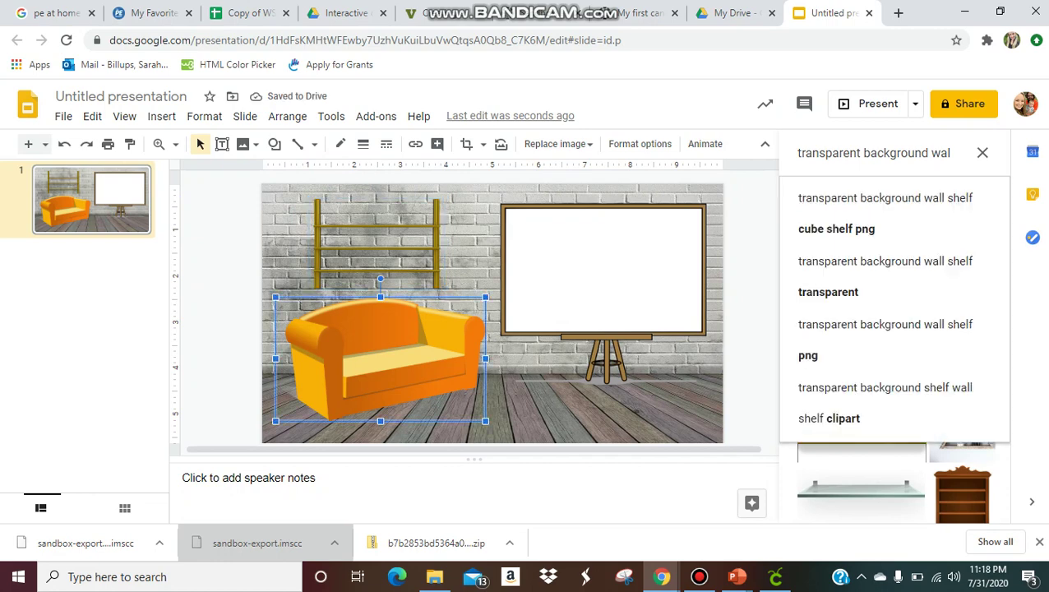
key("BackSpace")
key("BackSpace")
key("BackSpace")
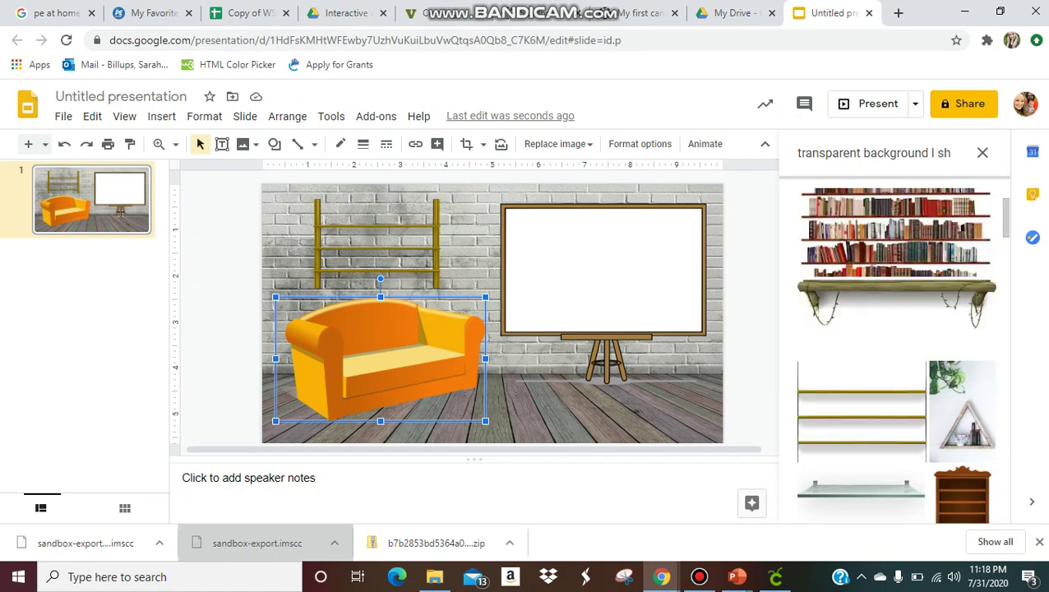
key("End")
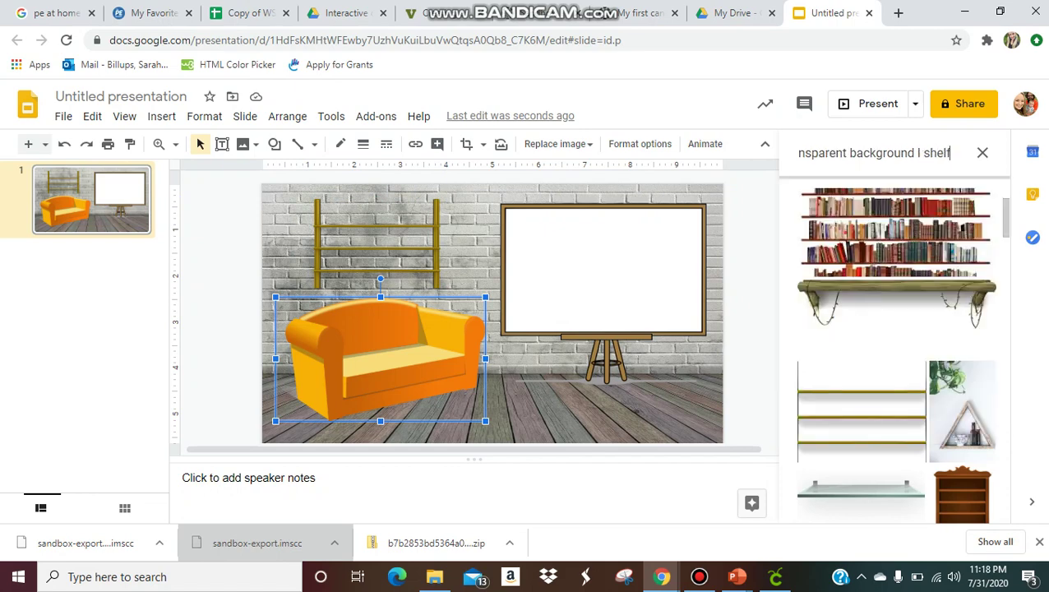
key("BackSpace")
key("BackSpace")
key("BackSpace")
key("BackSpace")
key("BackSpace")
key("BackSpace")
key("BackSpace")
key("BackSpace")
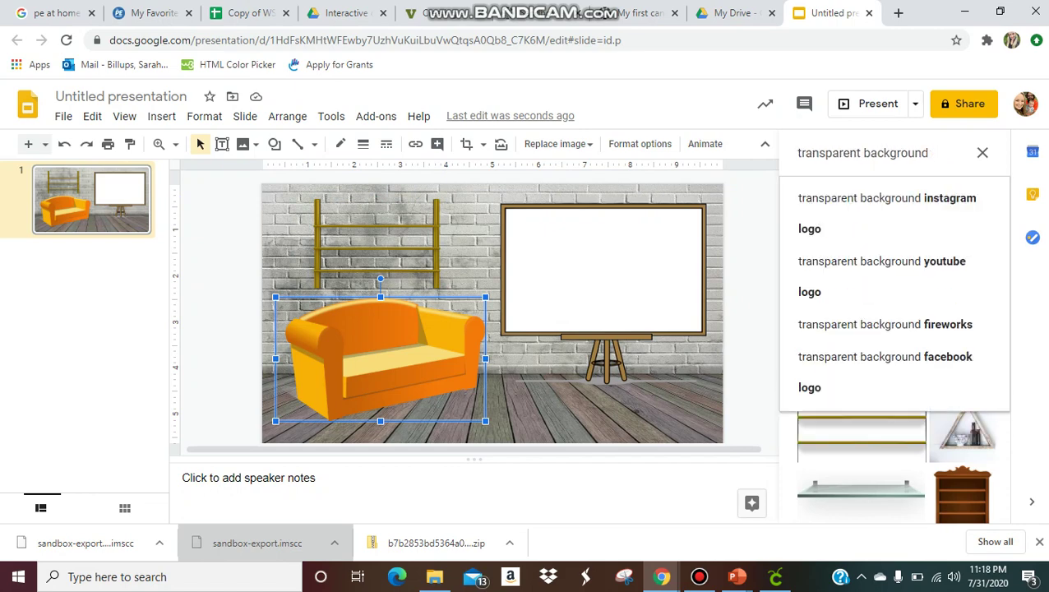
type("the give")
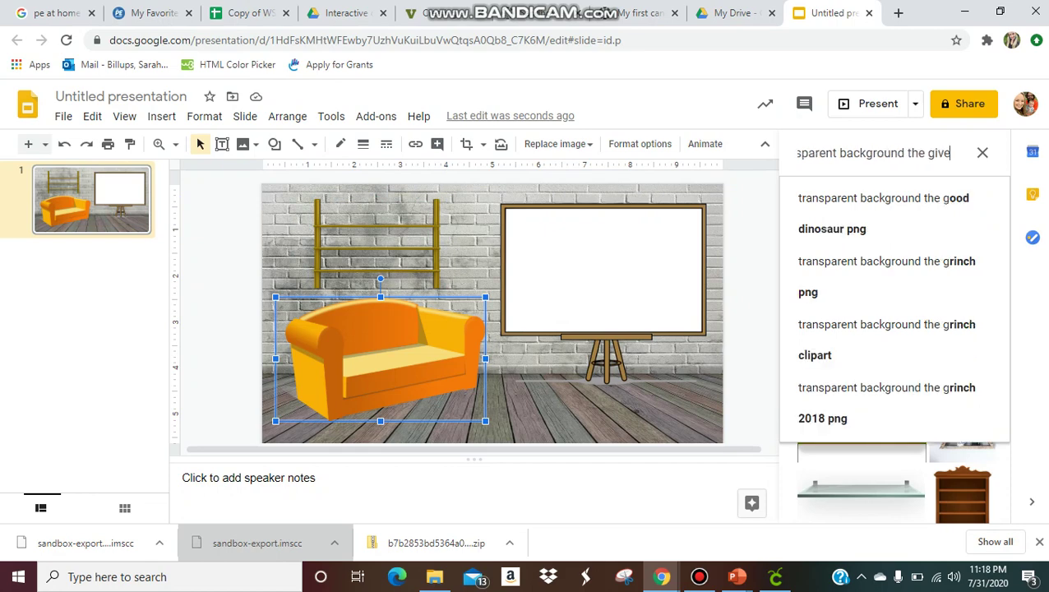
key("BackSpace")
key("Return")
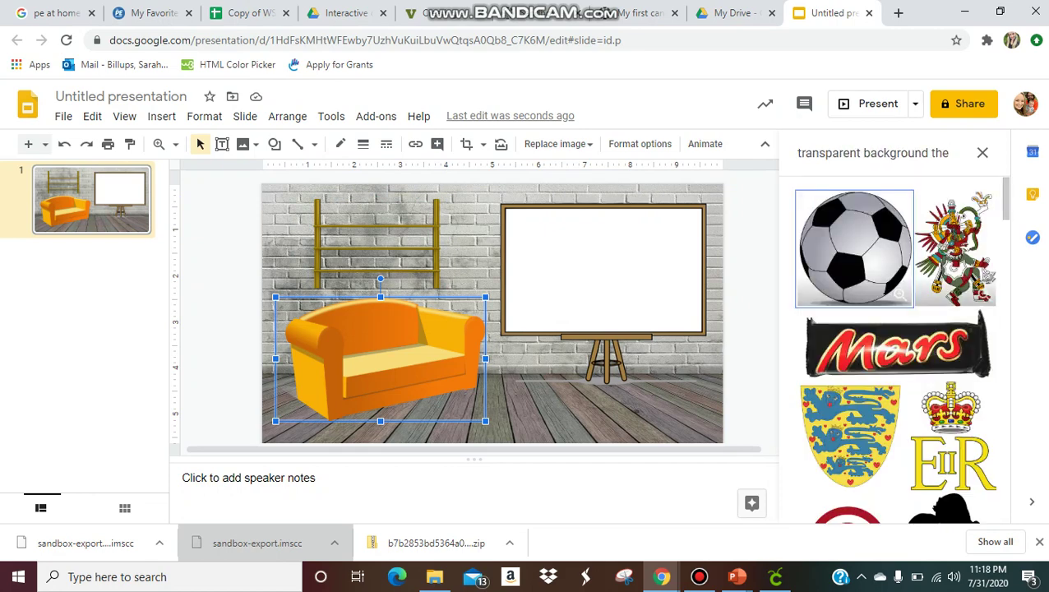
- Replace the whole image search with "the giver book", run it and browse the results for a book image
triple_click(939, 152)
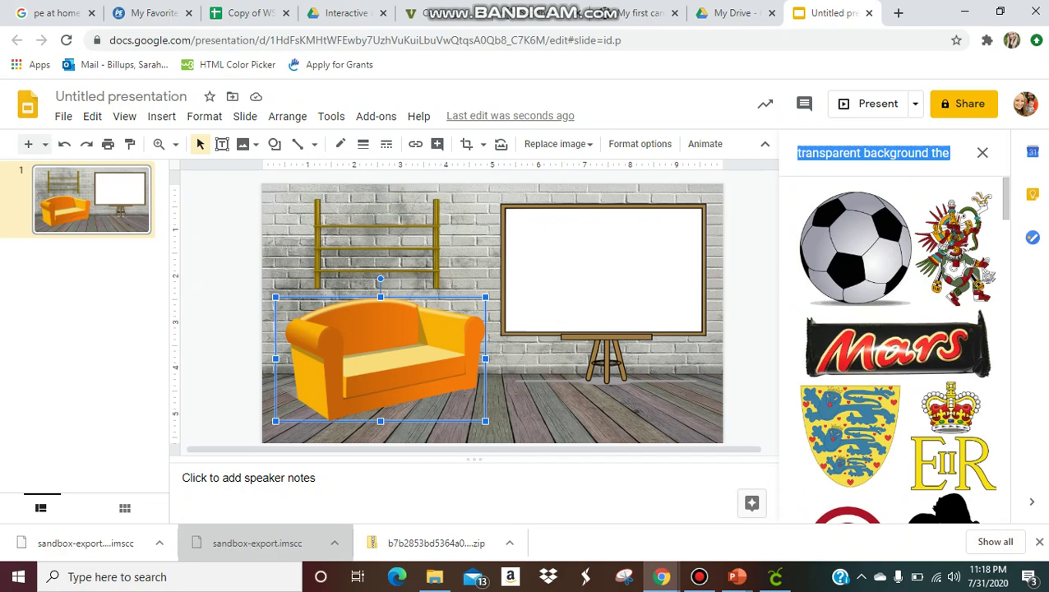
type("the giver ")
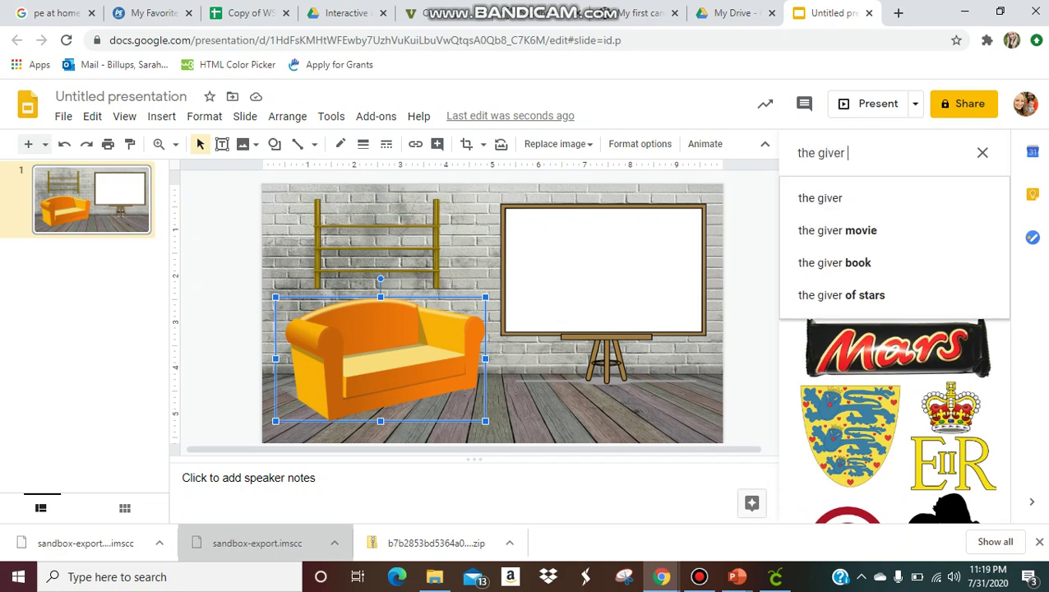
type("book")
key("Return")
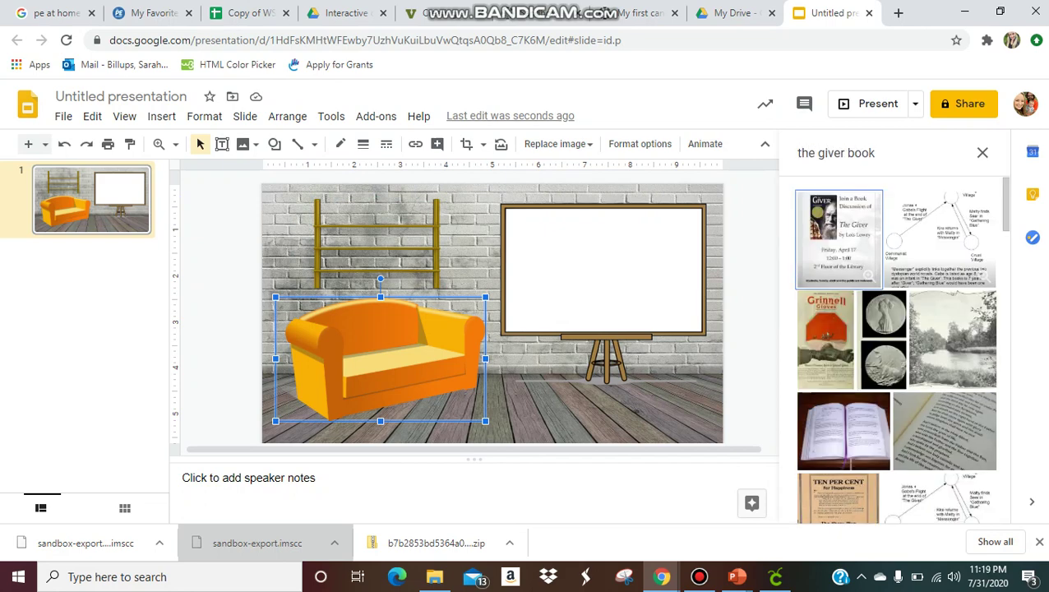
scroll(895, 350, "down", 6)
scroll(895, 349, "up", 7)
- Refine the image search to "the giver book image" and to "the giver book cover", and browse the results for a usable cover
type("image")
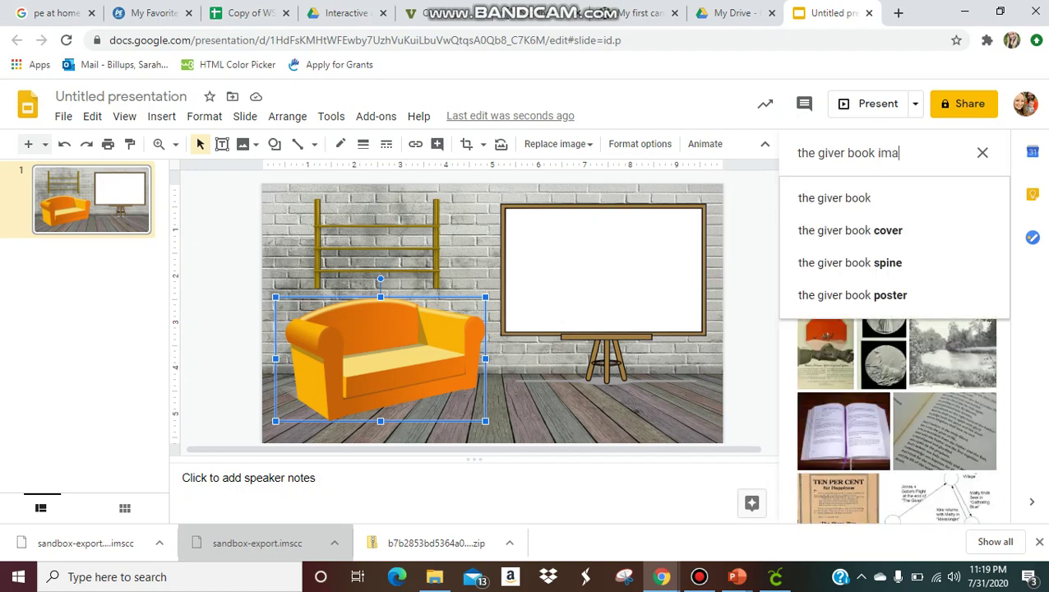
key("Return")
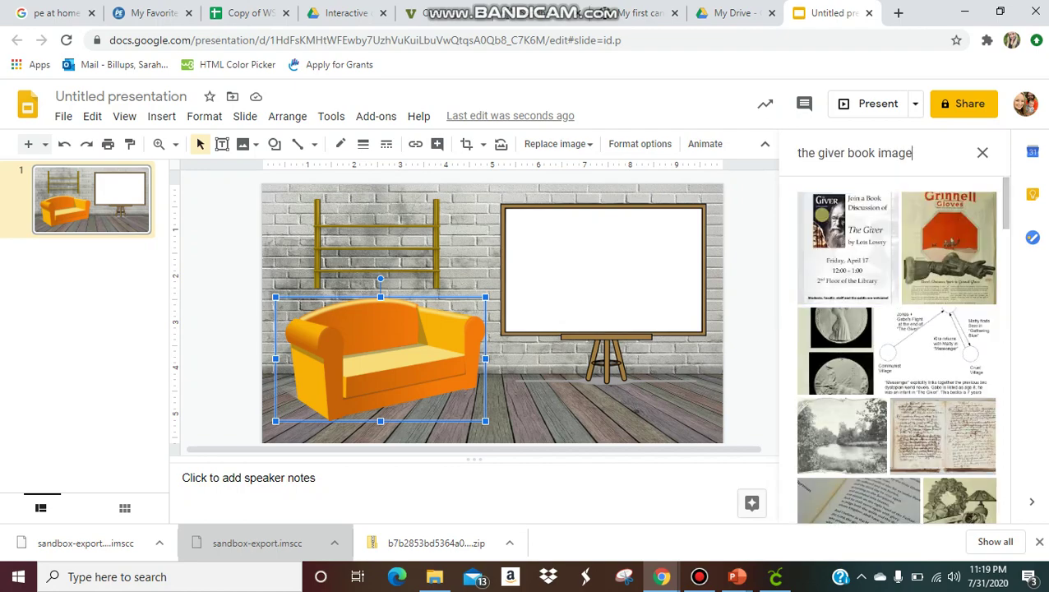
type("cover")
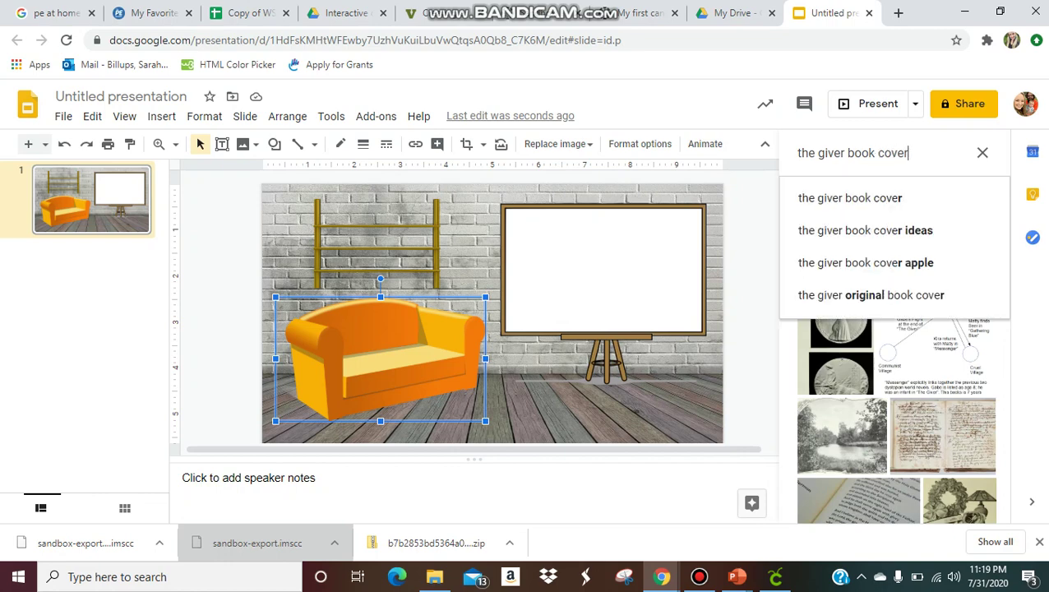
key("Return")
scroll(896, 349, "down", 5)
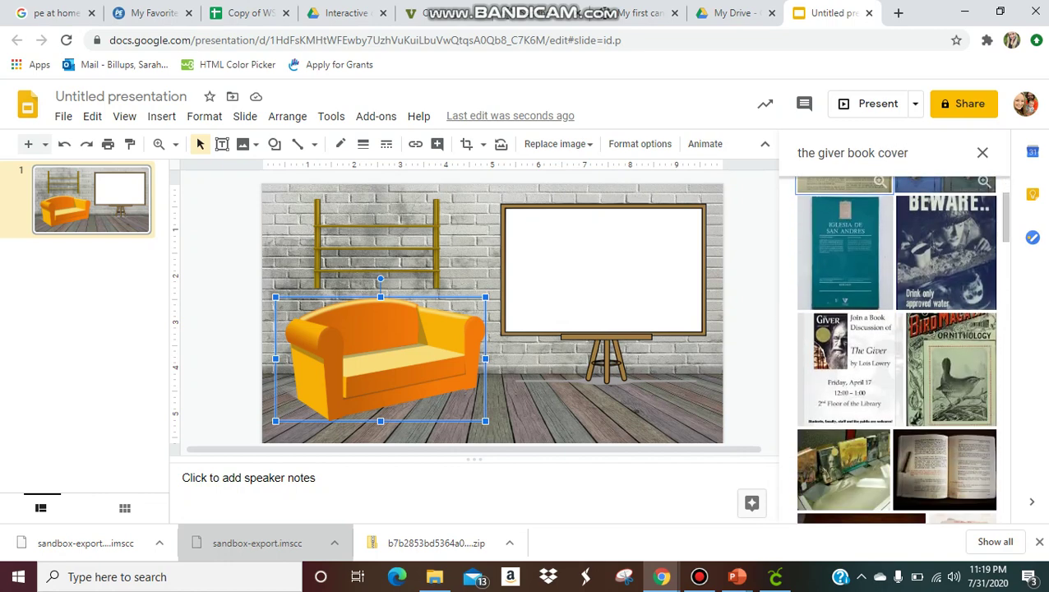
scroll(896, 348, "down", 5)
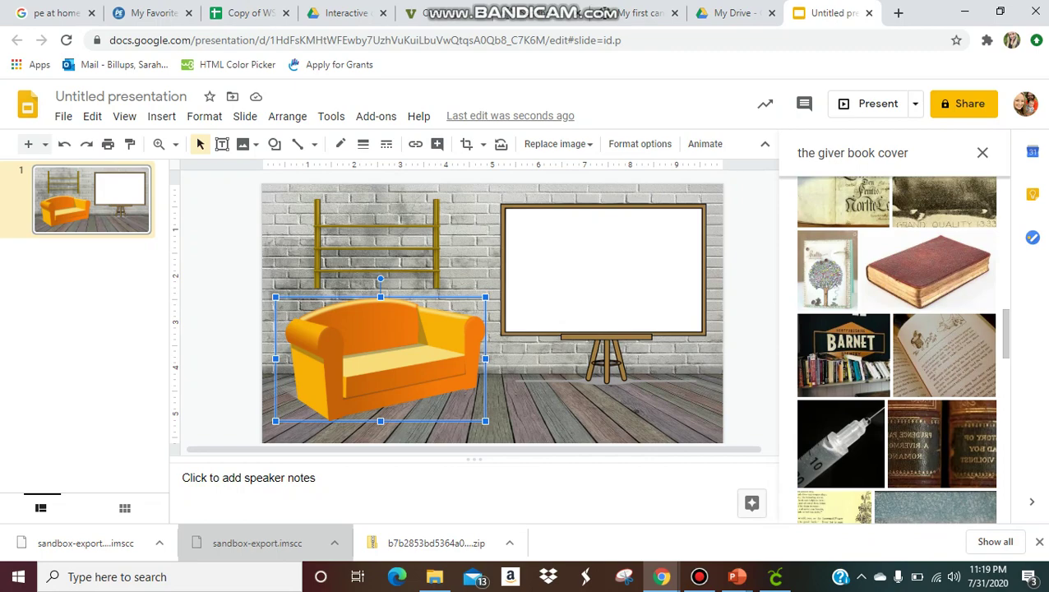
scroll(896, 348, "up", 12)
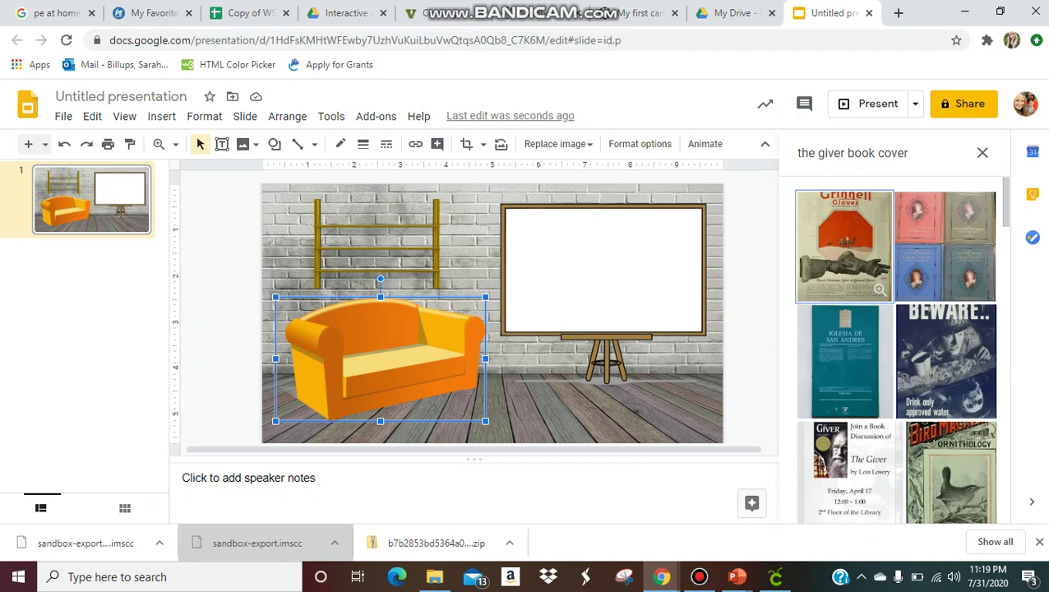
left_click_drag(907, 153, 795, 153)
type("the ")
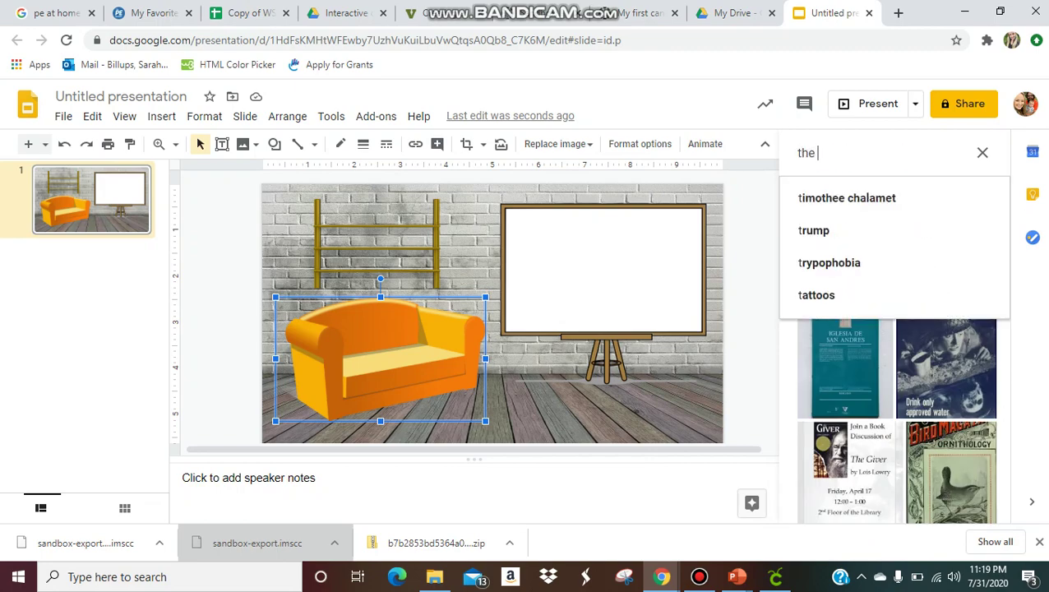
type("giver book ")
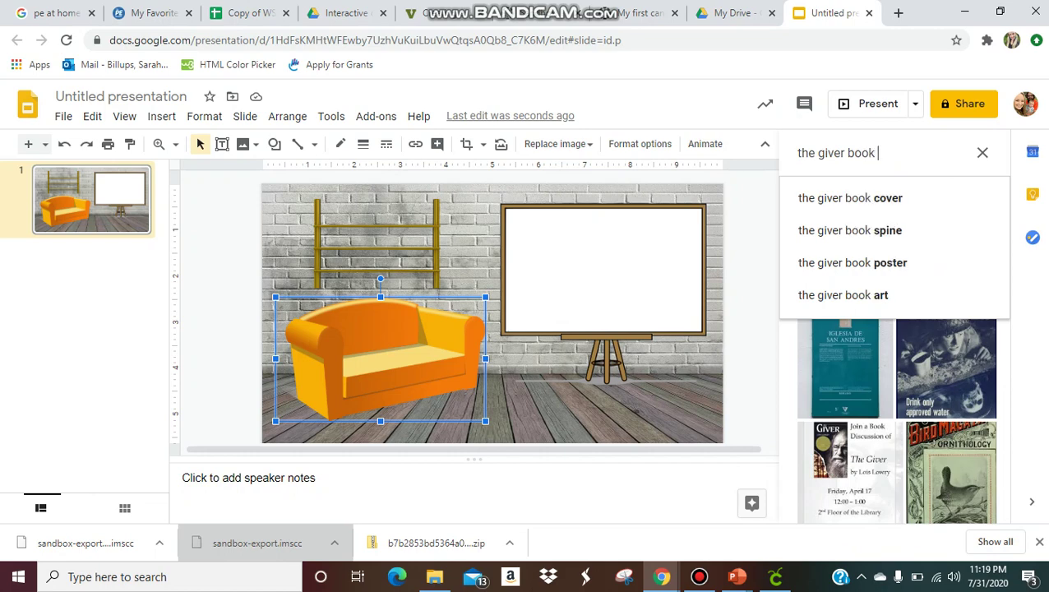
type("cover")
- Change the image search to "dr seuss books", run it and browse the results for book images
key("shift+Left")
key("shift+Left")
key("shift+Left")
key("shift+Left")
key("shift+Left")
key("shift+Left")
key("shift+Left")
key("shift+Left")
key("shift+Left")
key("shift+Left")
key("shift+Left")
key("shift+Left")
key("shift+Left")
key("shift+Left")
key("shift+Left")
key("shift+Left")
key("shift+Left")
key("shift+Left")
key("shift+Left")
key("shift+Left")
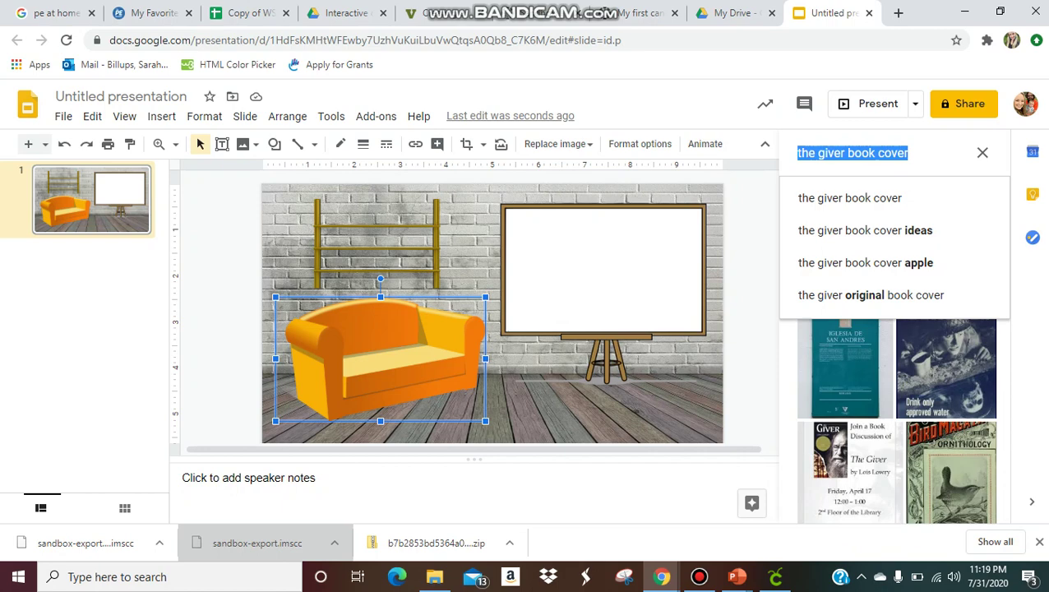
type("dr seuss")
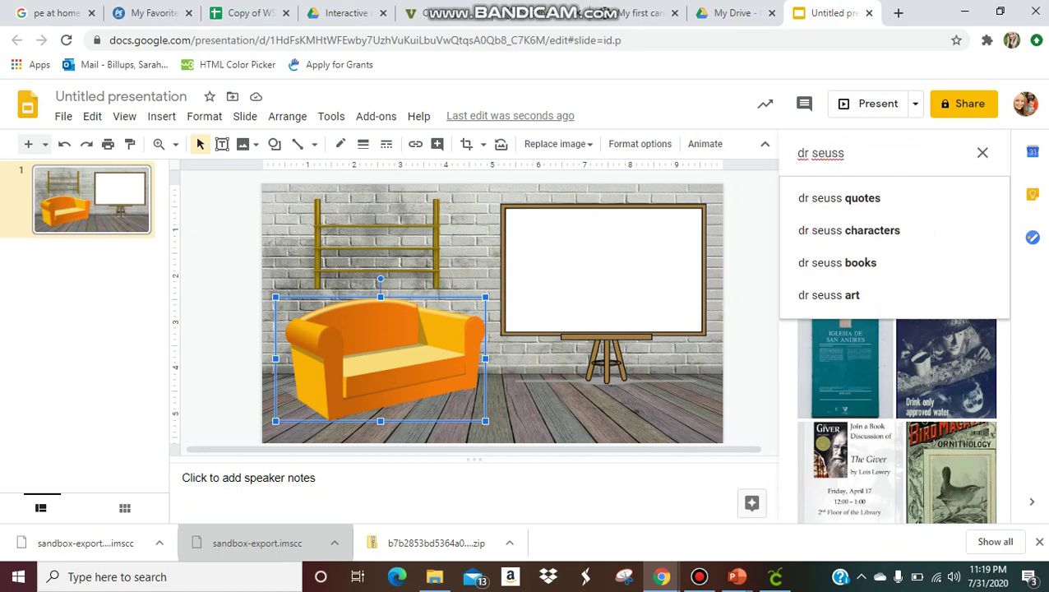
type(" books")
key("Return")
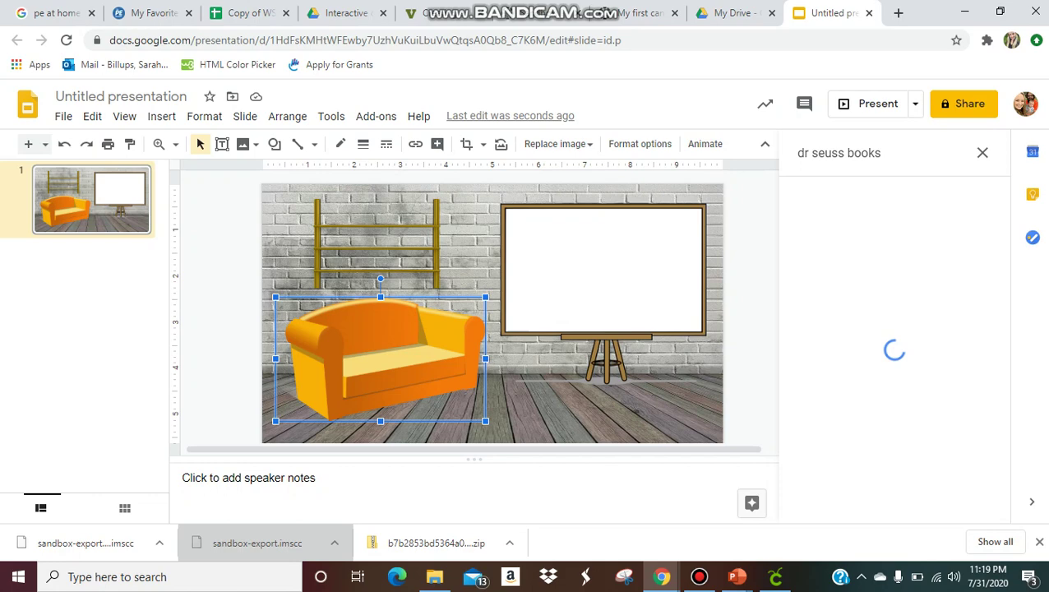
scroll(896, 345, "down", 5)
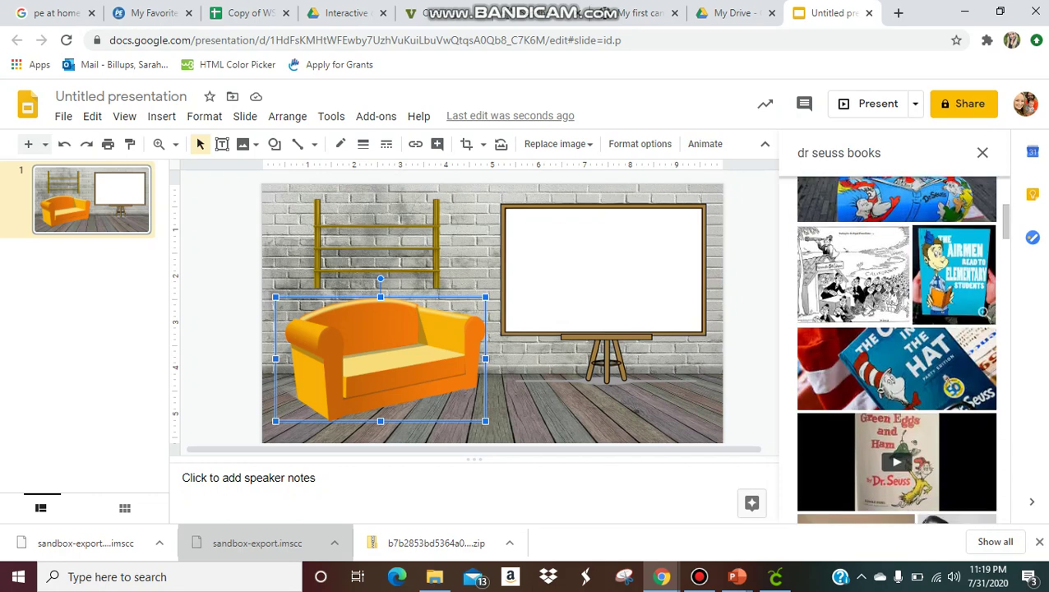
scroll(896, 345, "down", 3)
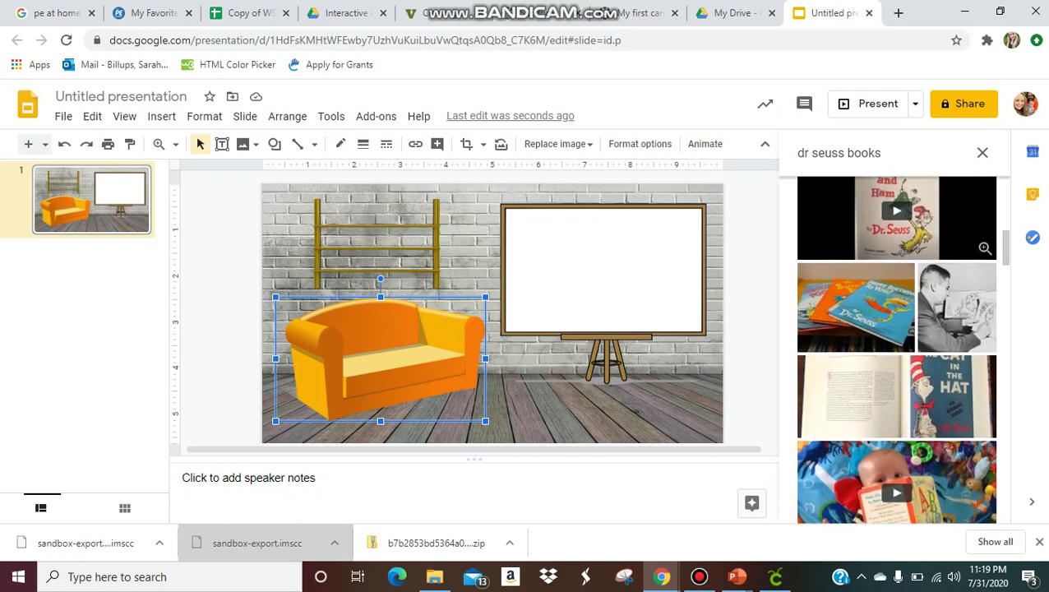